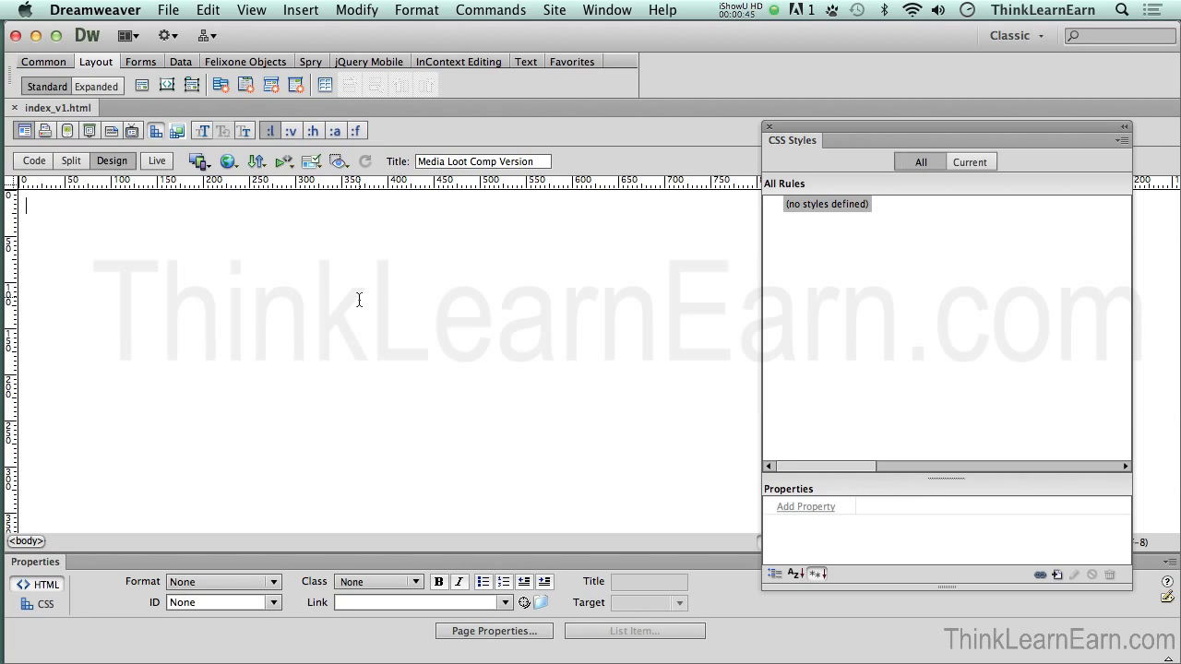
# Save the index_v1.html page
pyautogui.write('`')
pyautogui.press('BackSpace')
pyautogui.write('`')
pyautogui.press('super+s')
# Review the name and local folder settings for defining a new site, and cancel without creating one
pyautogui.click(554, 9)
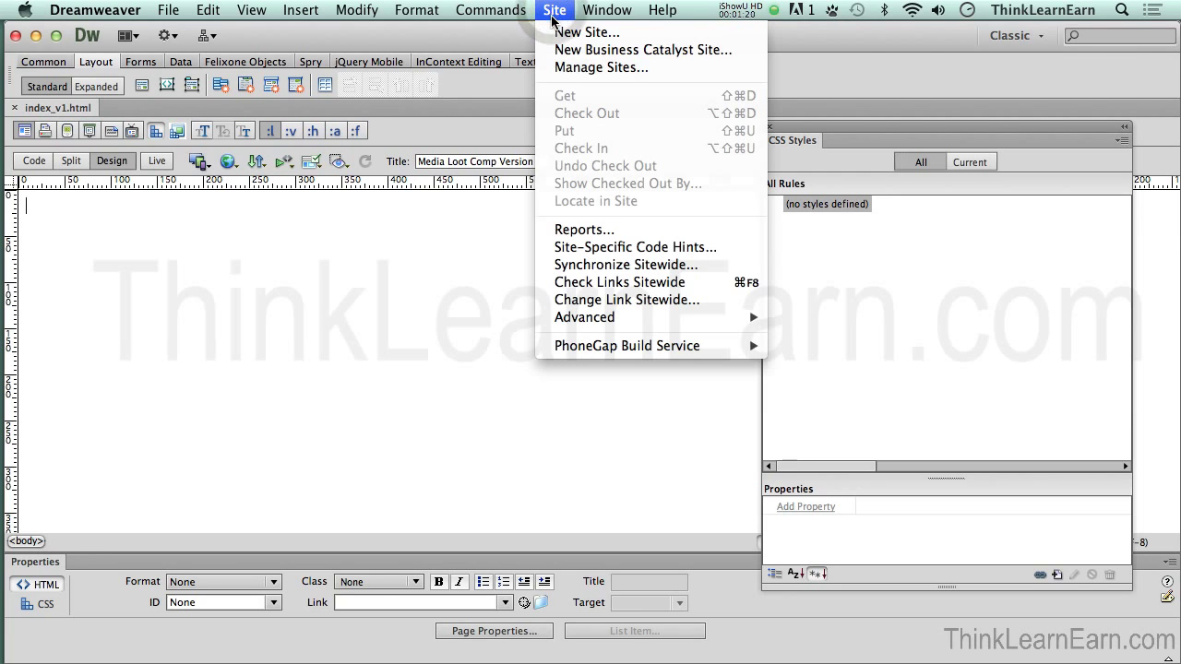
pyautogui.click(557, 35)
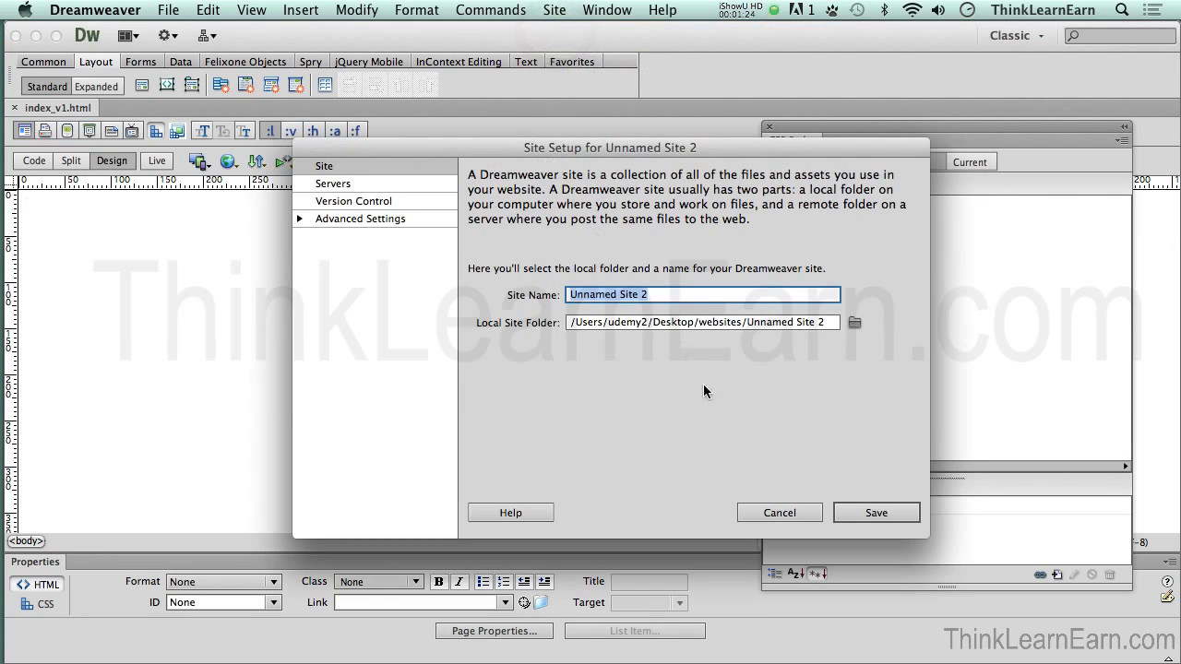
pyautogui.click(779, 513)
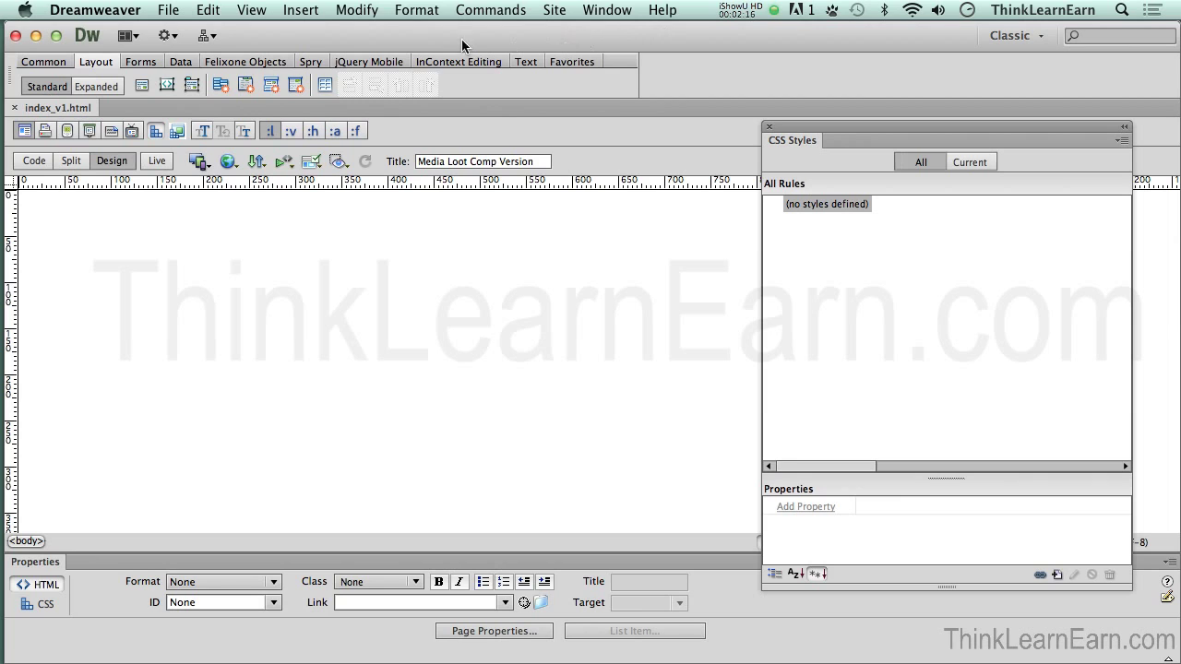
# Review the page properties' CSS appearance settings, and cancel without changing them
pyautogui.click(305, 13)
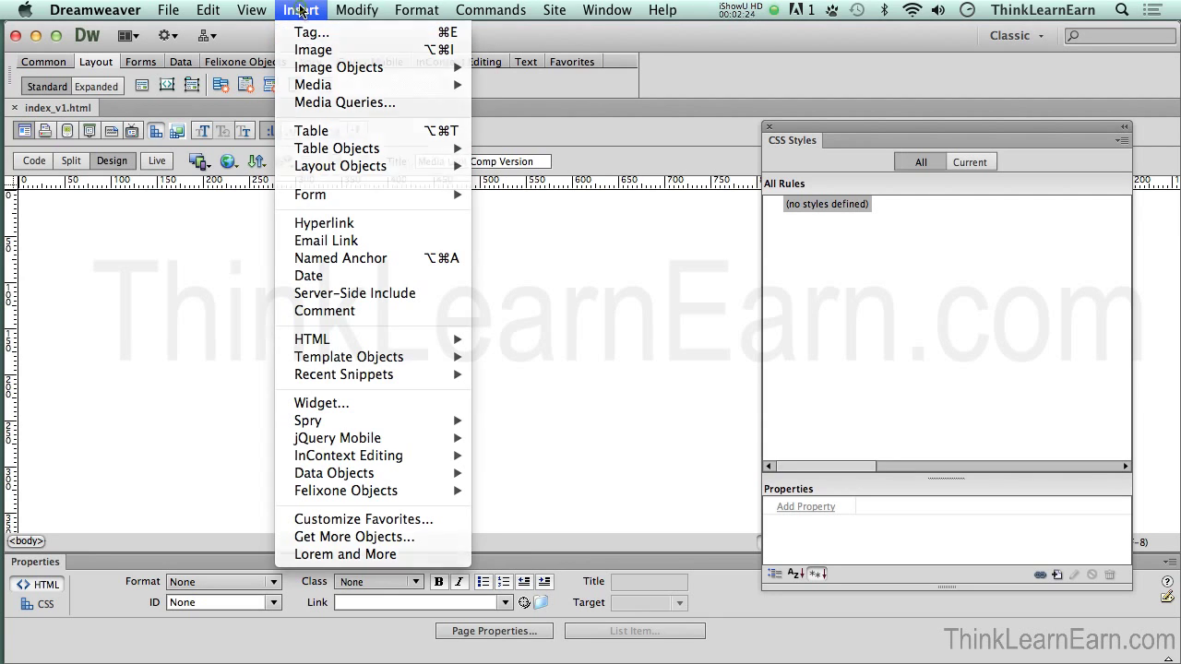
pyautogui.click(301, 11)
pyautogui.click(491, 234)
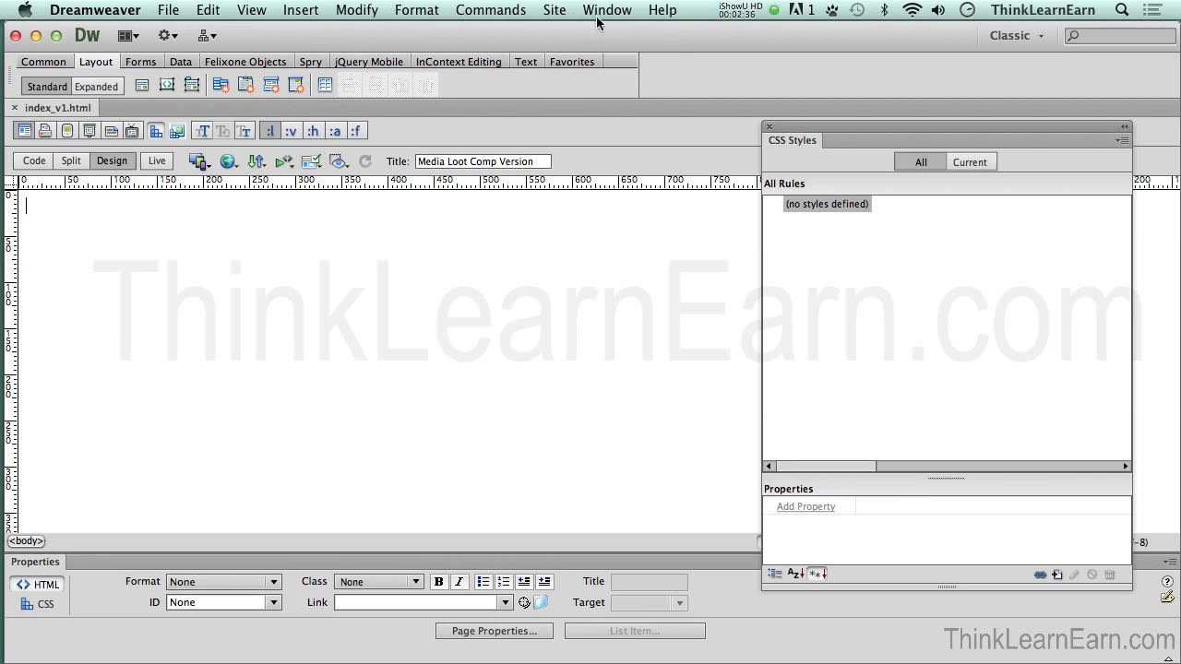
pyautogui.click(358, 10)
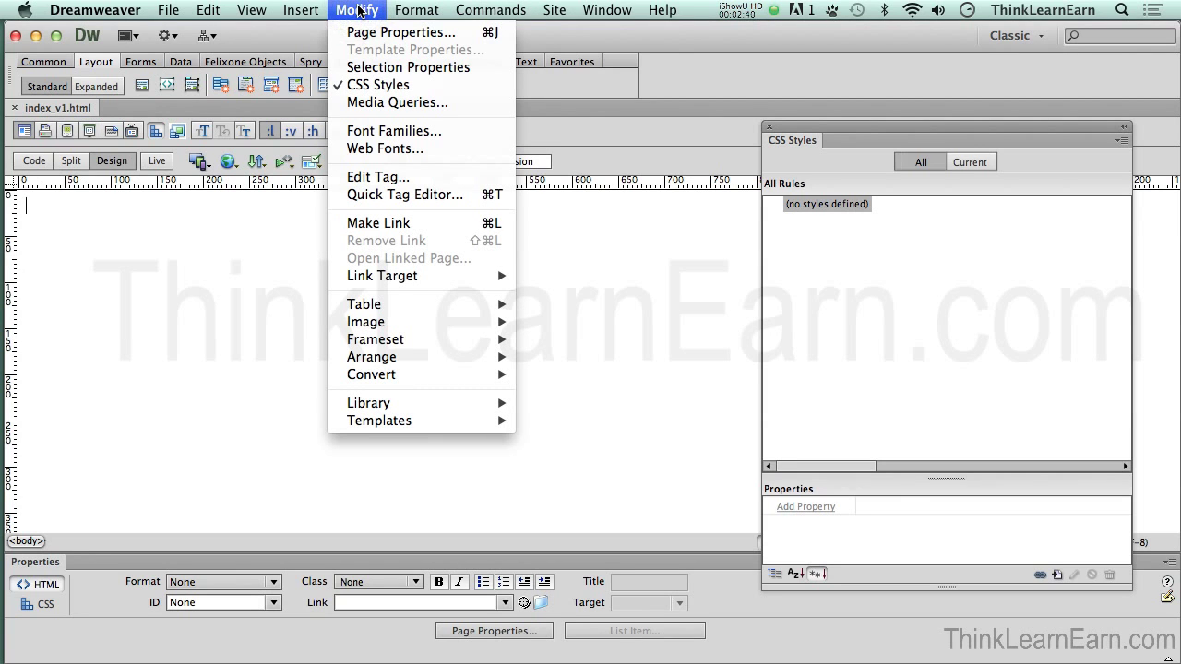
pyautogui.click(480, 41)
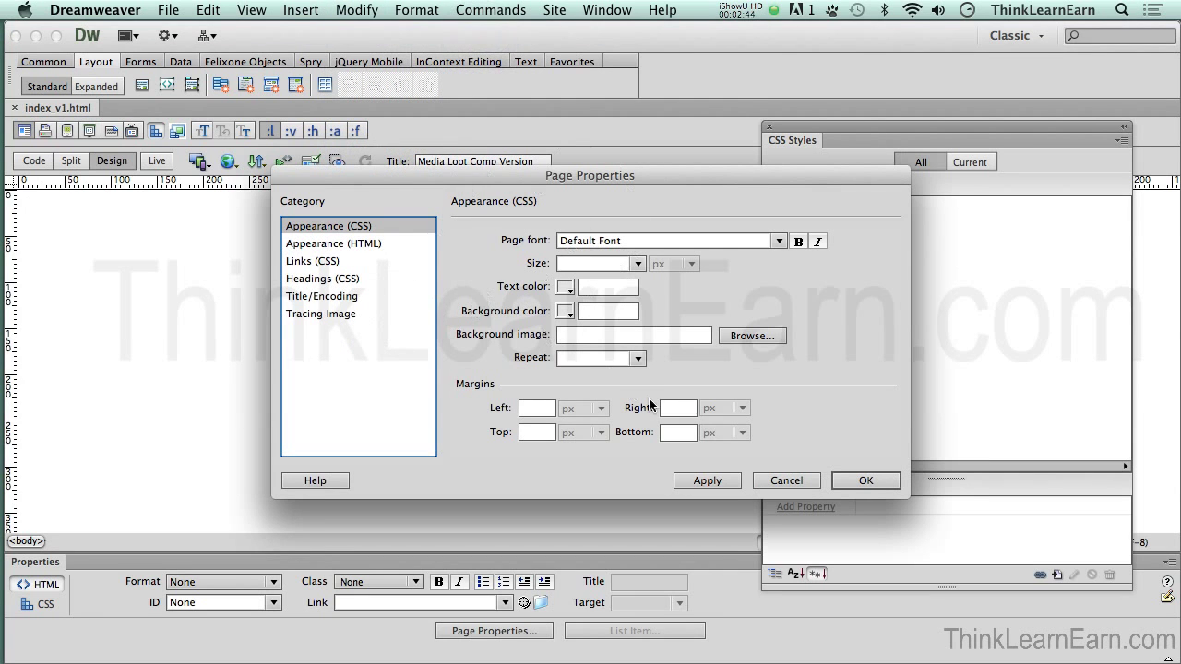
pyautogui.click(785, 480)
pyautogui.click(542, 316)
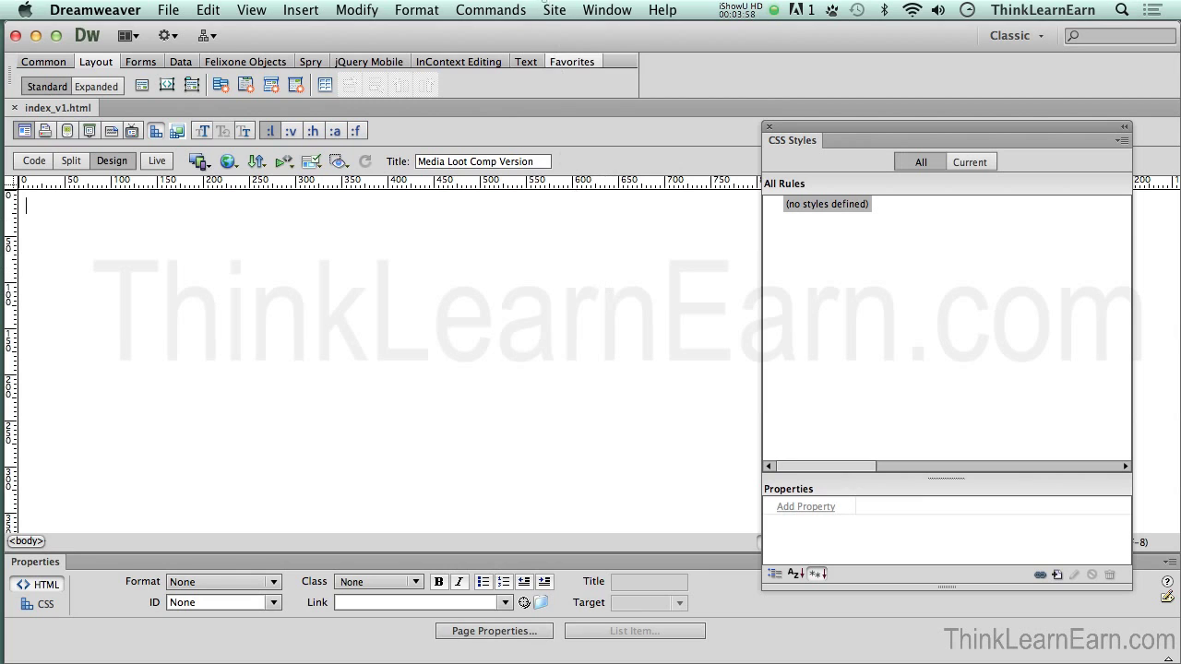
# Start a new site definition and name the site media-loot
pyautogui.click(554, 9)
pyautogui.click(580, 35)
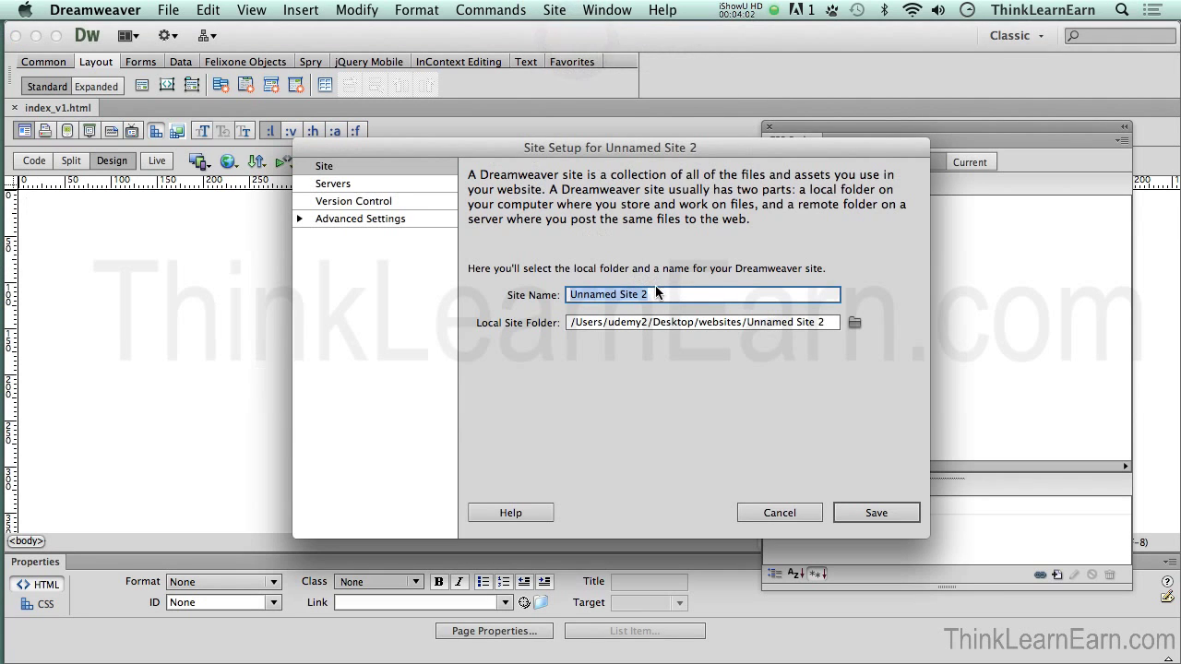
pyautogui.write('media')
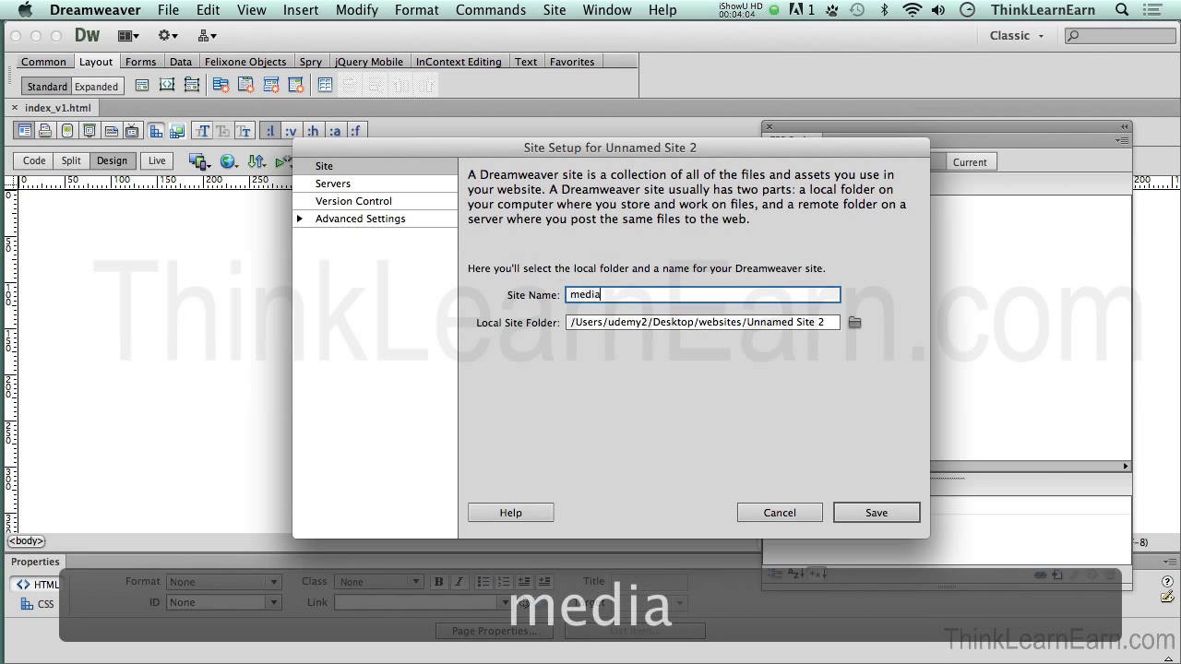
pyautogui.write('-loot')
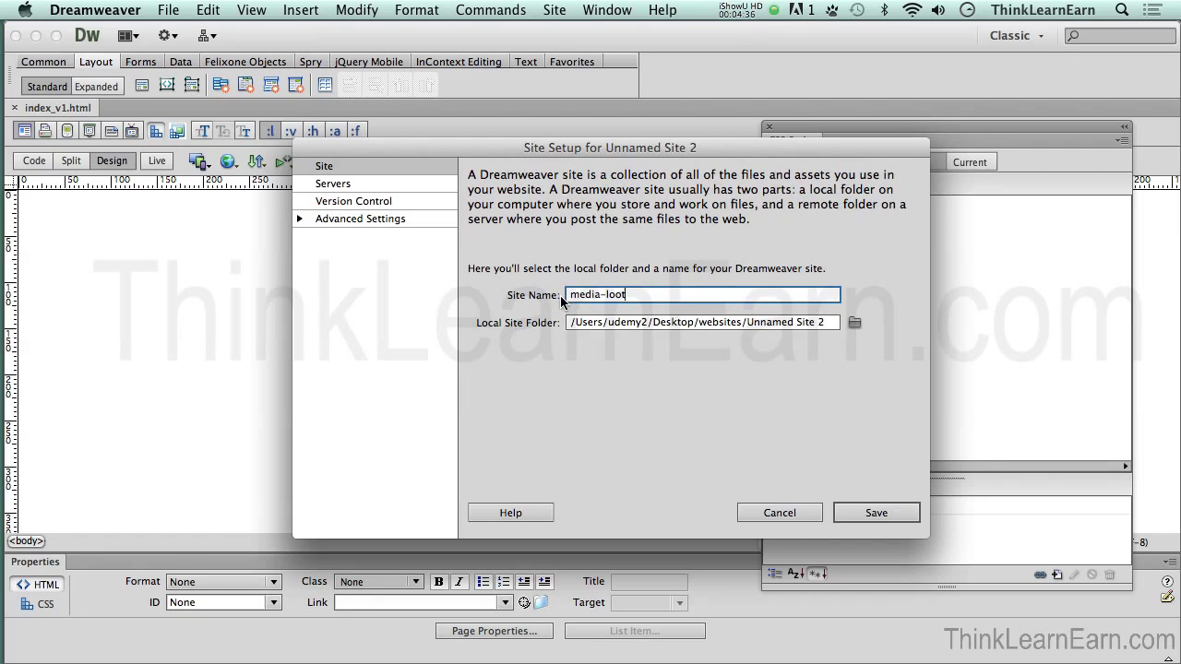
pyautogui.tripleClick(649, 295)
pyautogui.click(651, 297)
# Set the site's local folder to medialoot inside the Desktop's websites folder and save the site
pyautogui.click(860, 325)
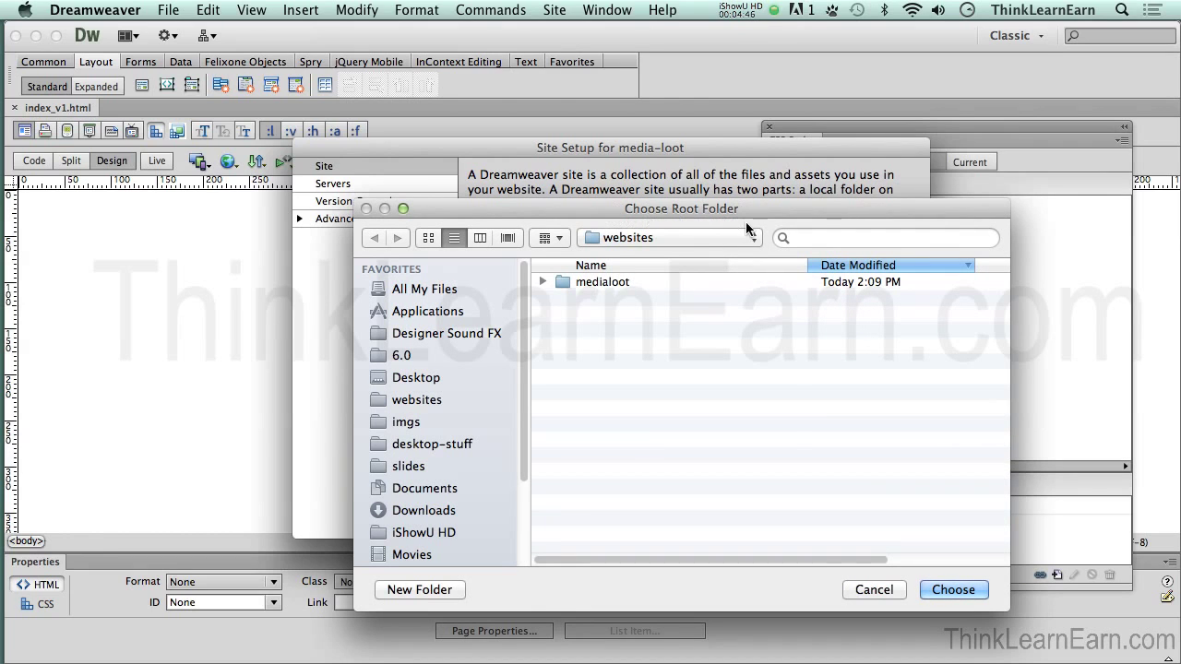
pyautogui.click(702, 237)
pyautogui.click(695, 263)
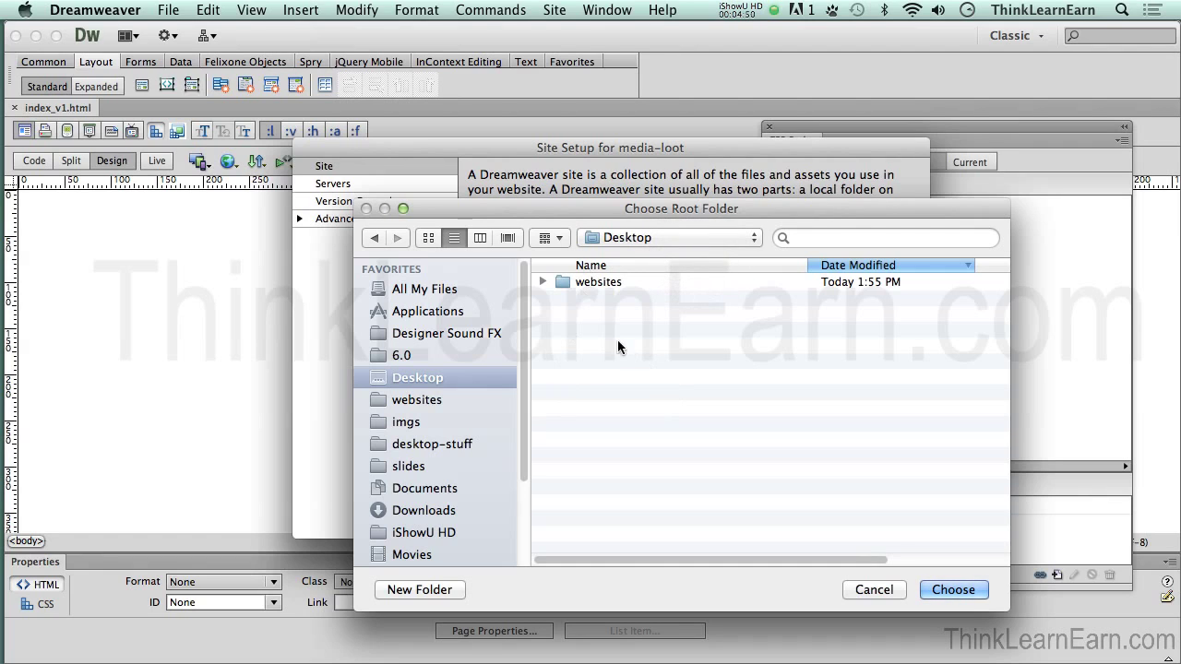
pyautogui.doubleClick(562, 281)
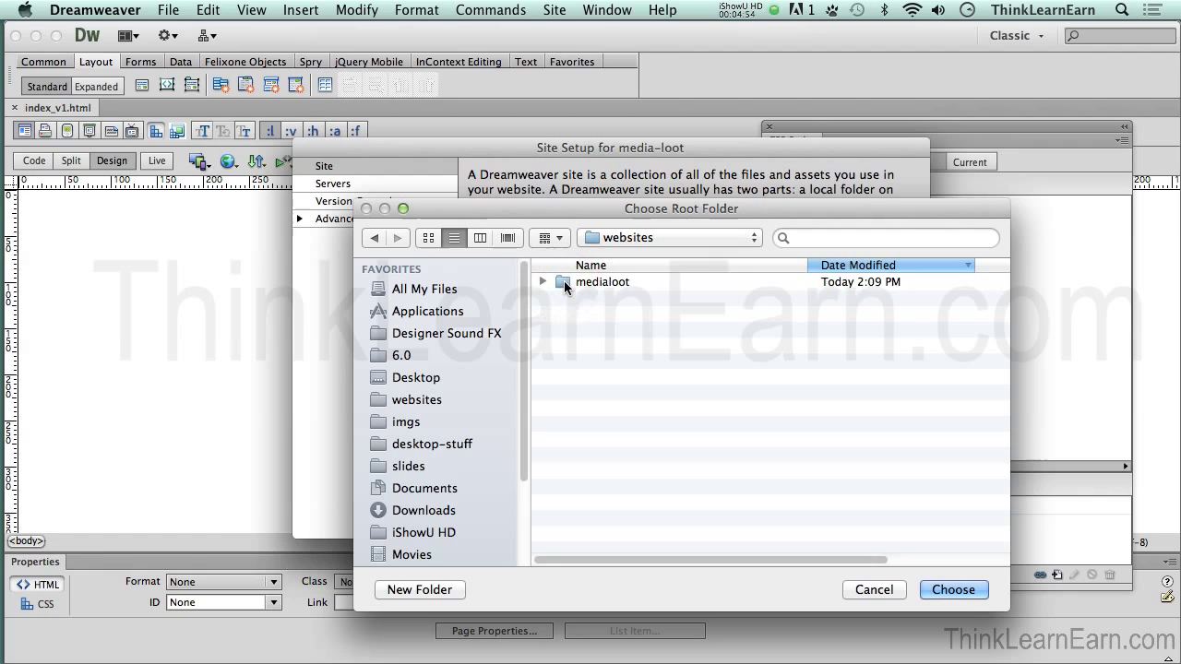
pyautogui.click(563, 281)
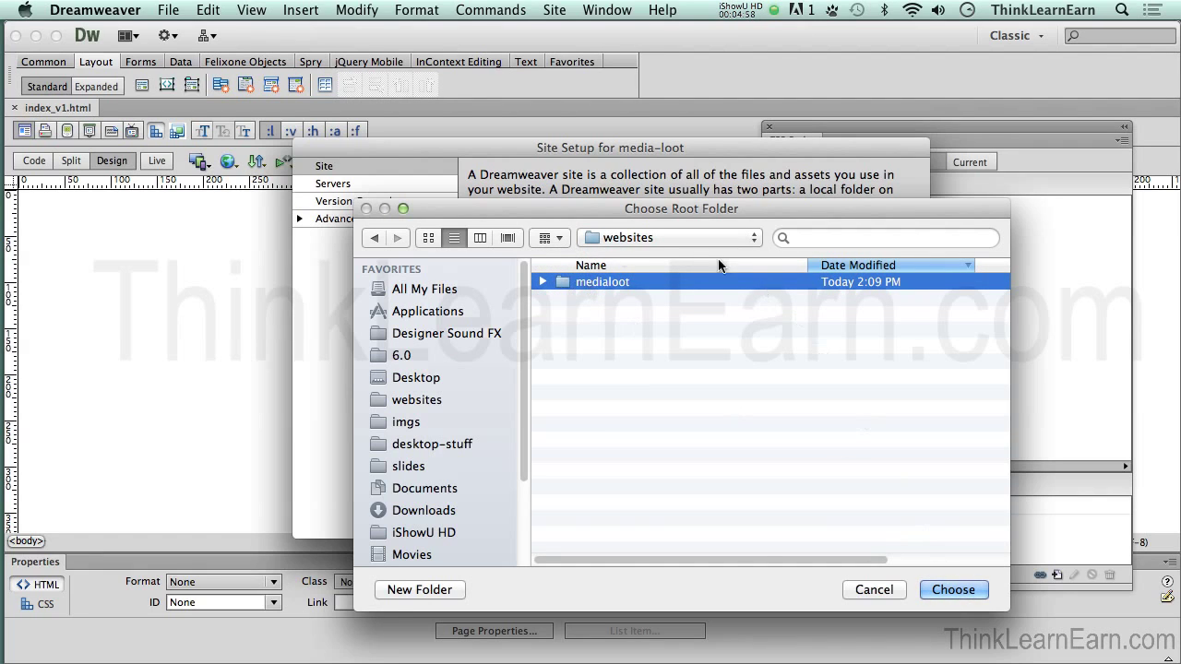
pyautogui.click(941, 587)
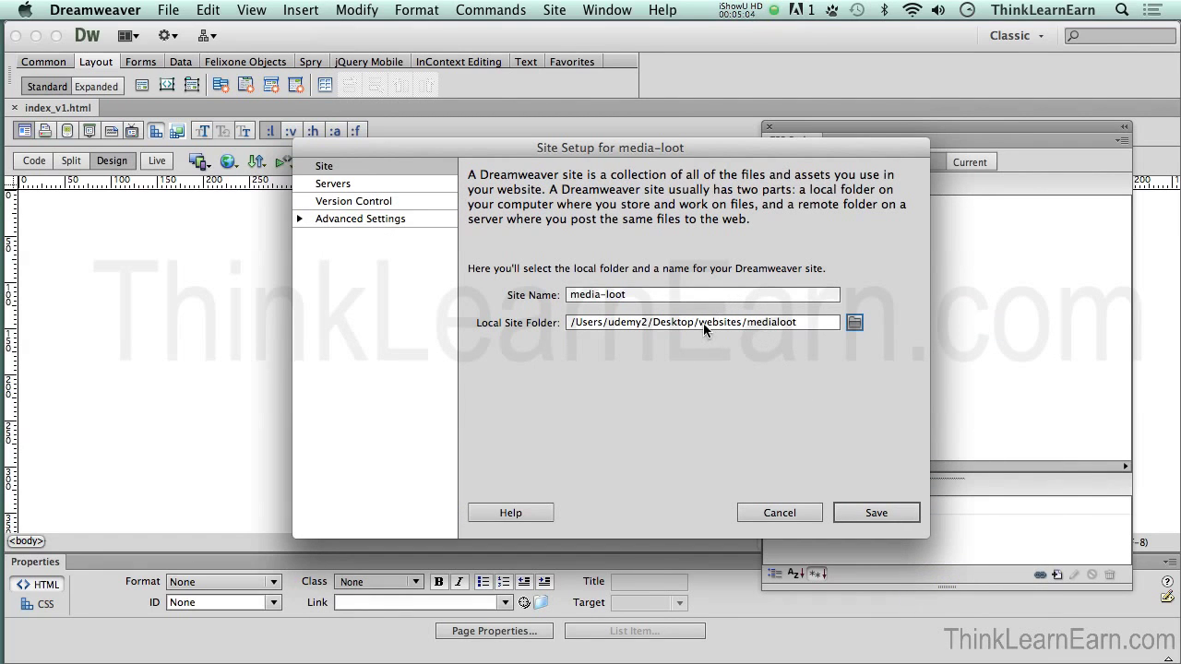
pyautogui.click(874, 514)
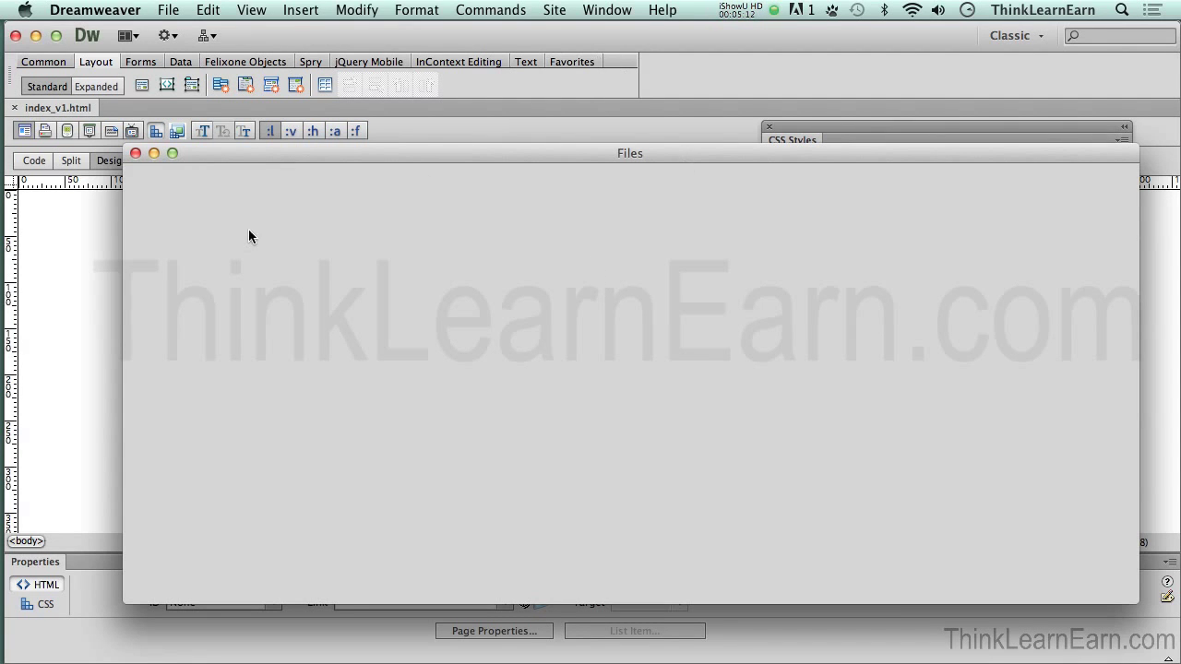
# Browse the medialoot and websites folders as save locations for the page, and cancel the save
pyautogui.press('super+shift+s')
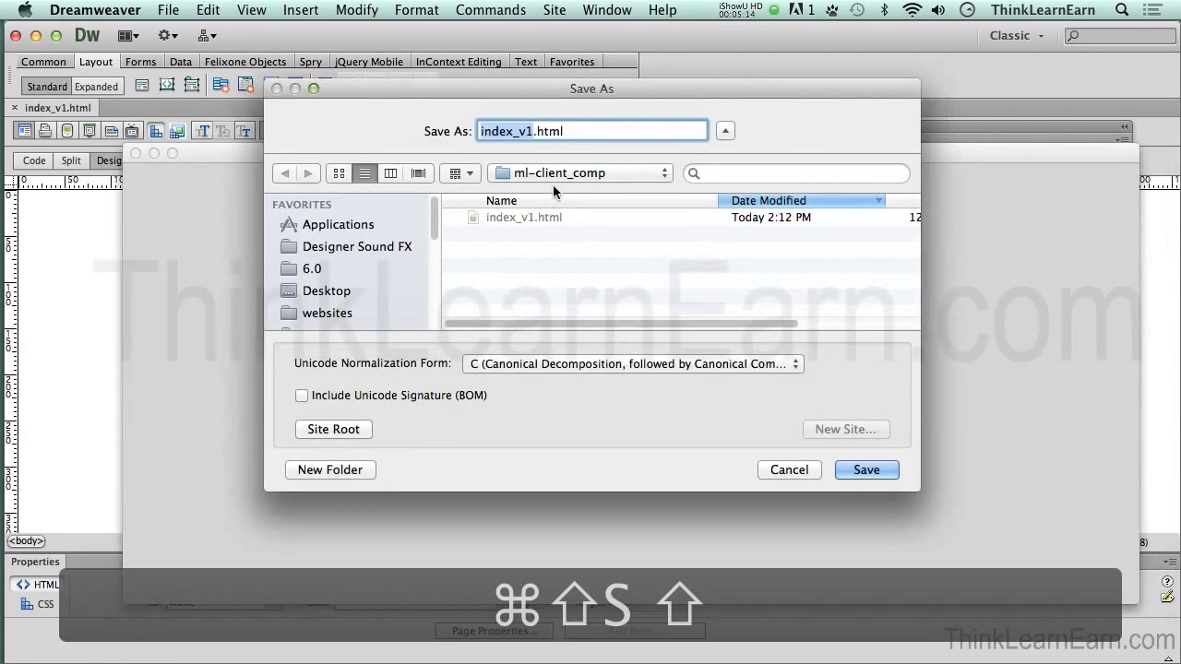
pyautogui.click(553, 175)
pyautogui.click(525, 193)
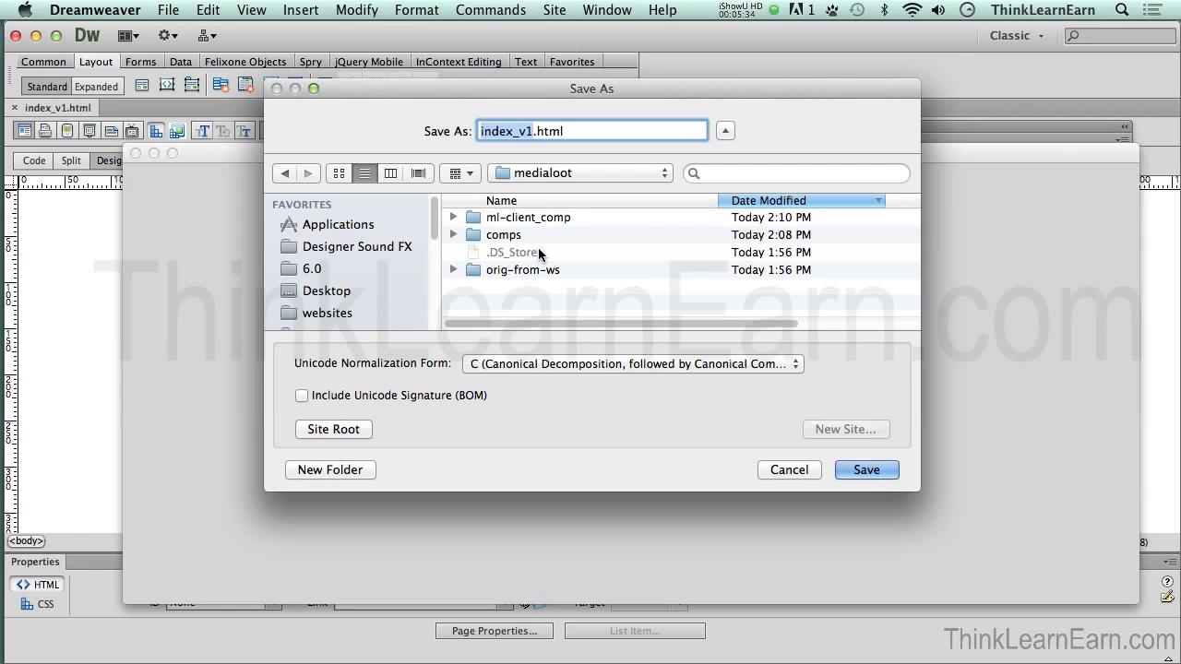
pyautogui.click(563, 172)
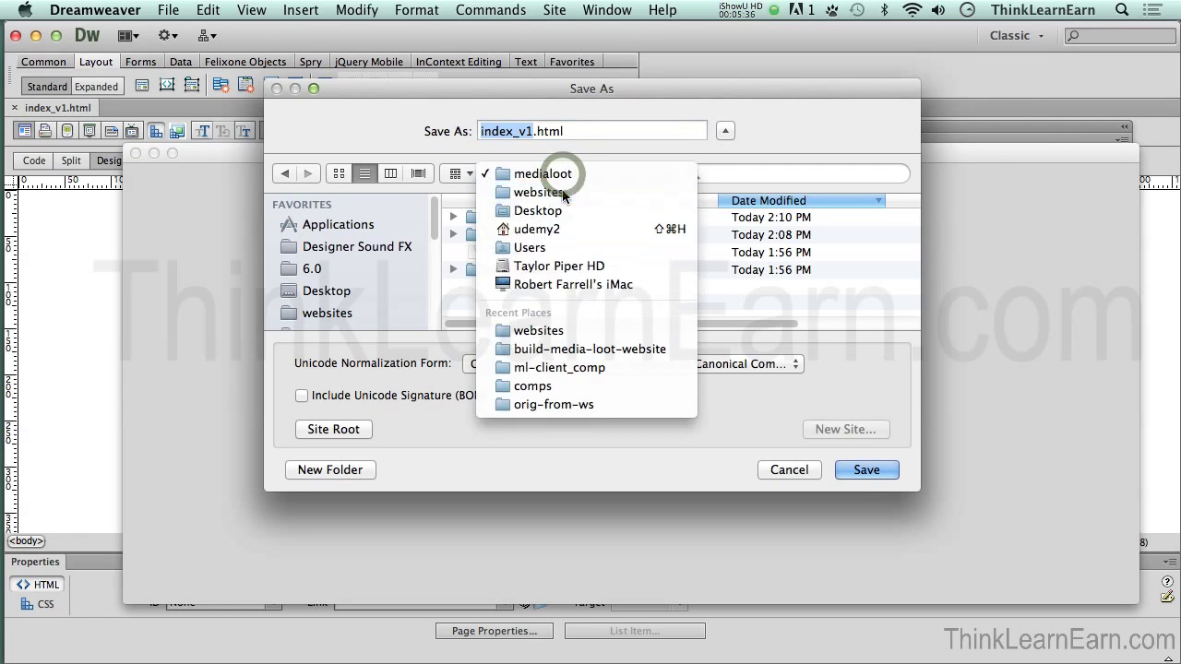
pyautogui.click(557, 190)
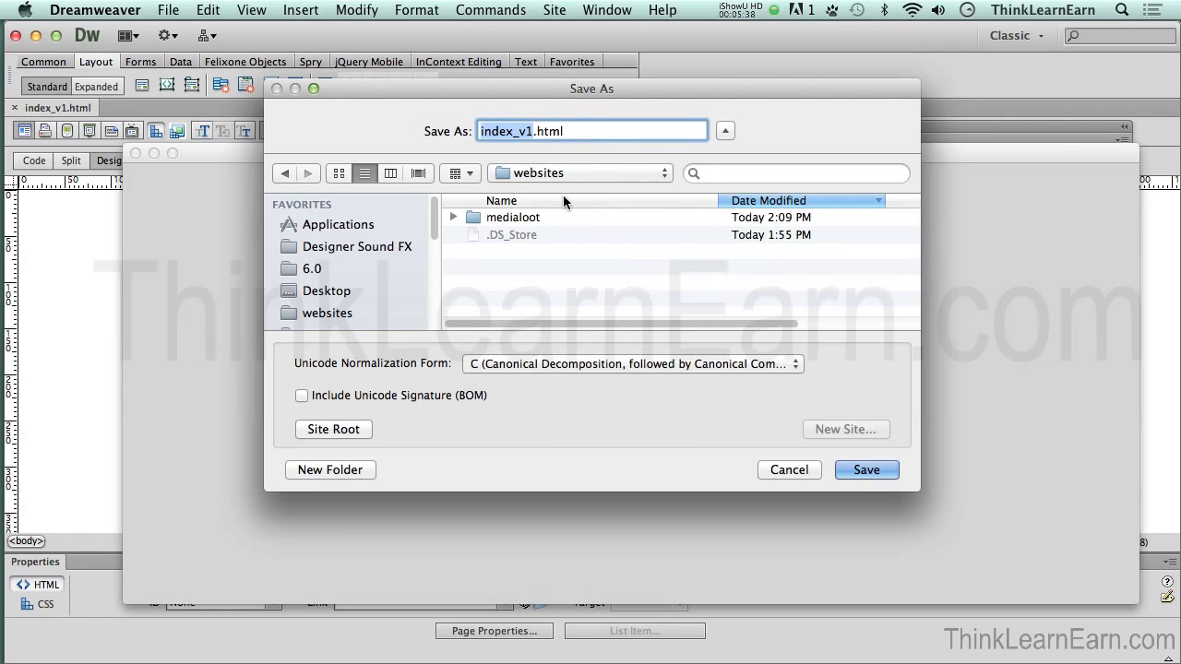
pyautogui.click(775, 469)
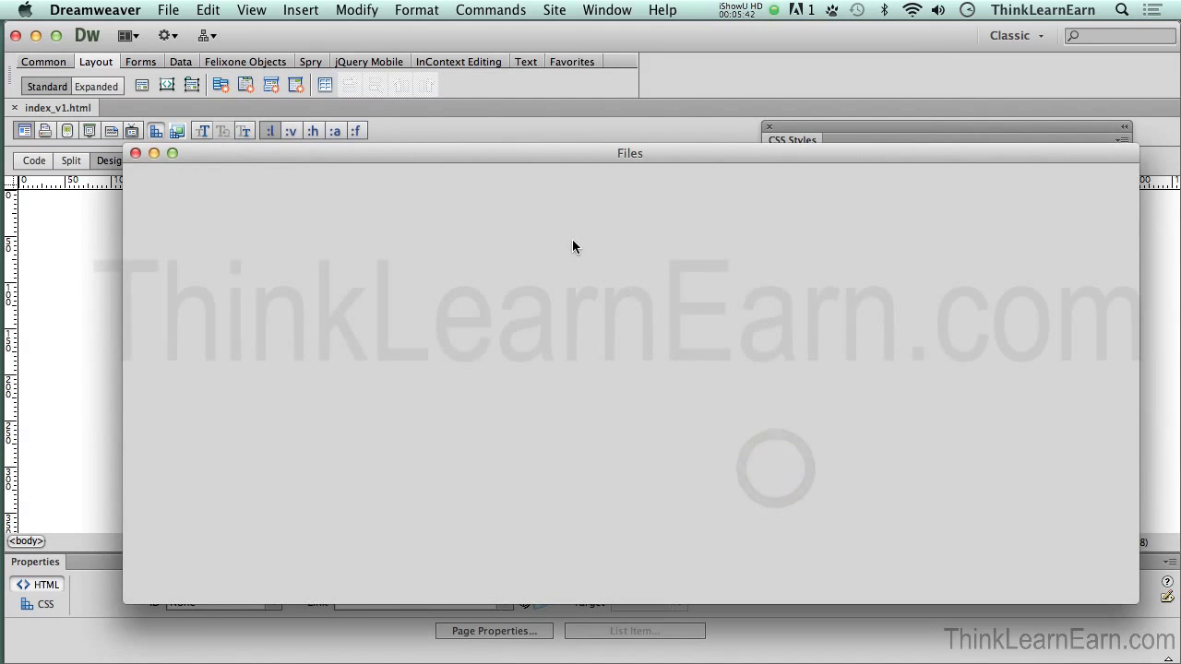
# Close the blank expanded Files window, the Files panel and the CSS Styles panel
pyautogui.click(138, 154)
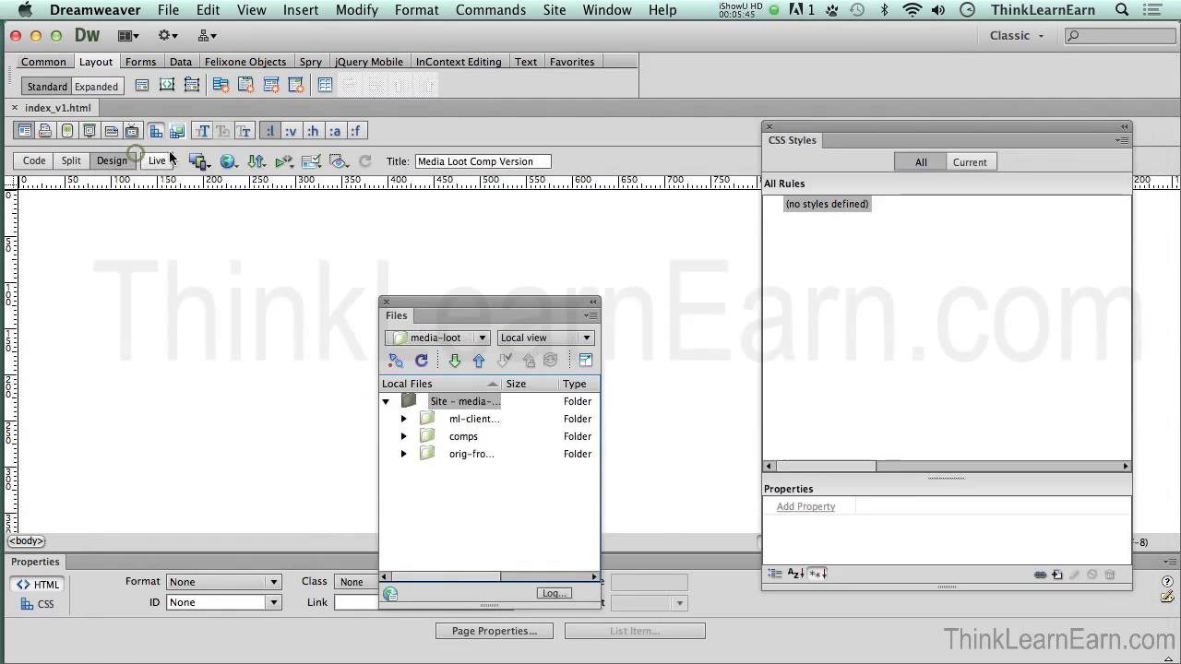
pyautogui.click(387, 305)
pyautogui.click(559, 297)
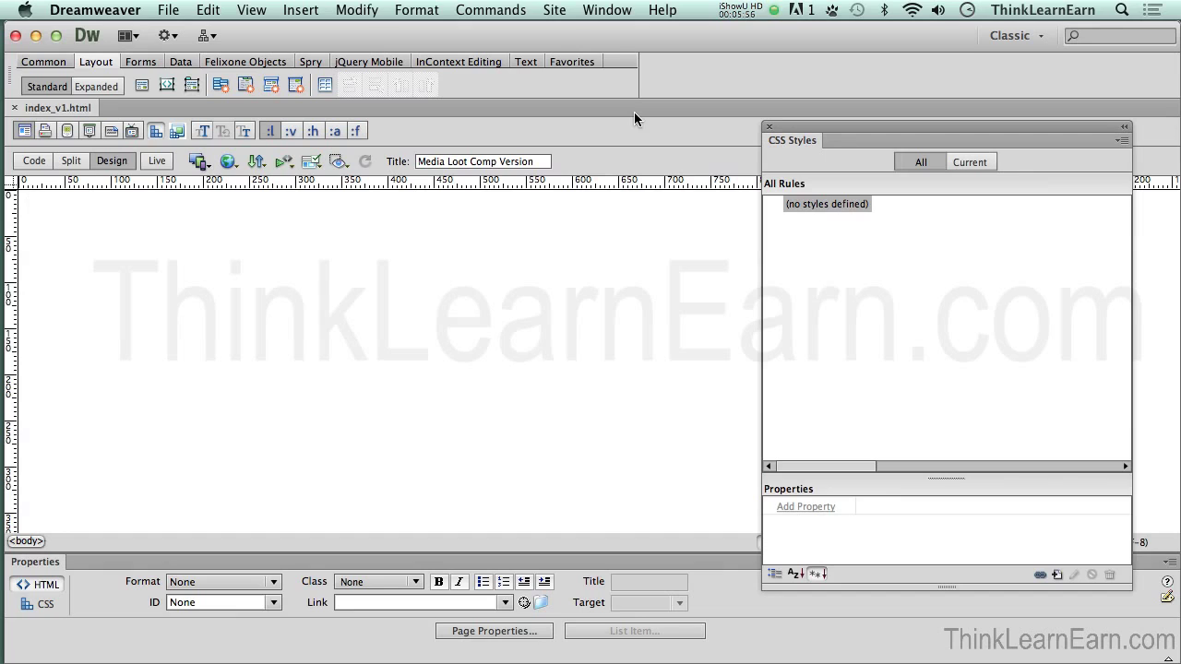
pyautogui.click(598, 257)
pyautogui.click(769, 127)
# Reset the Classic workspace and keep only the CSS Styles and Files panels floating over the page
pyautogui.click(1043, 35)
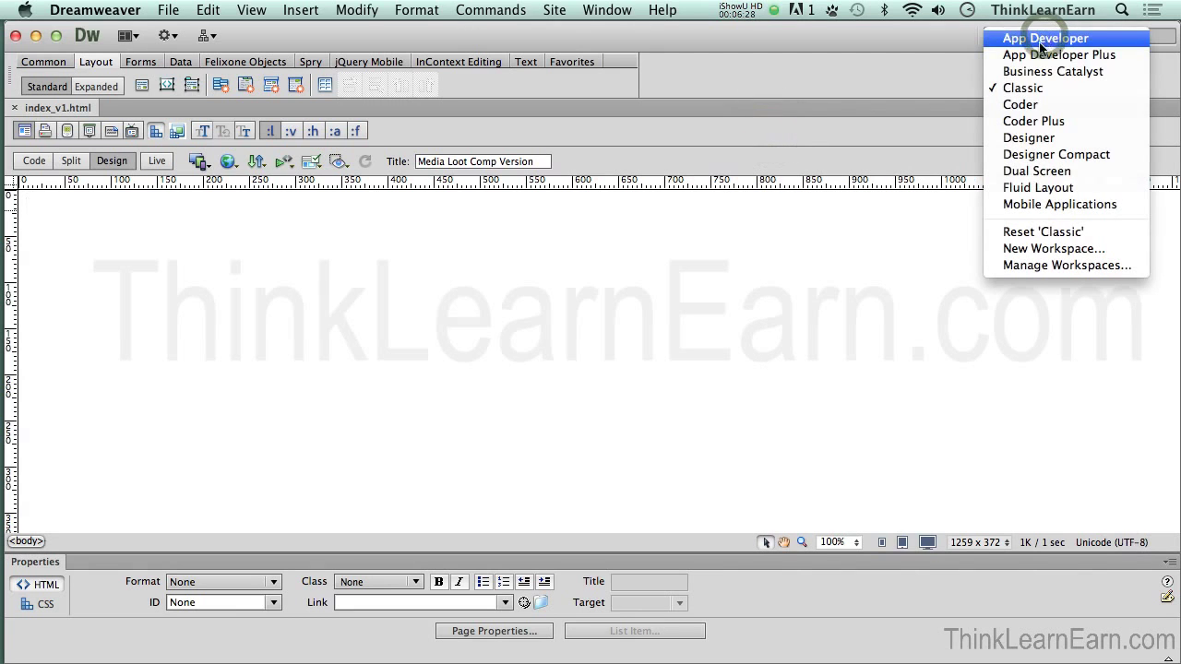
pyautogui.click(1032, 232)
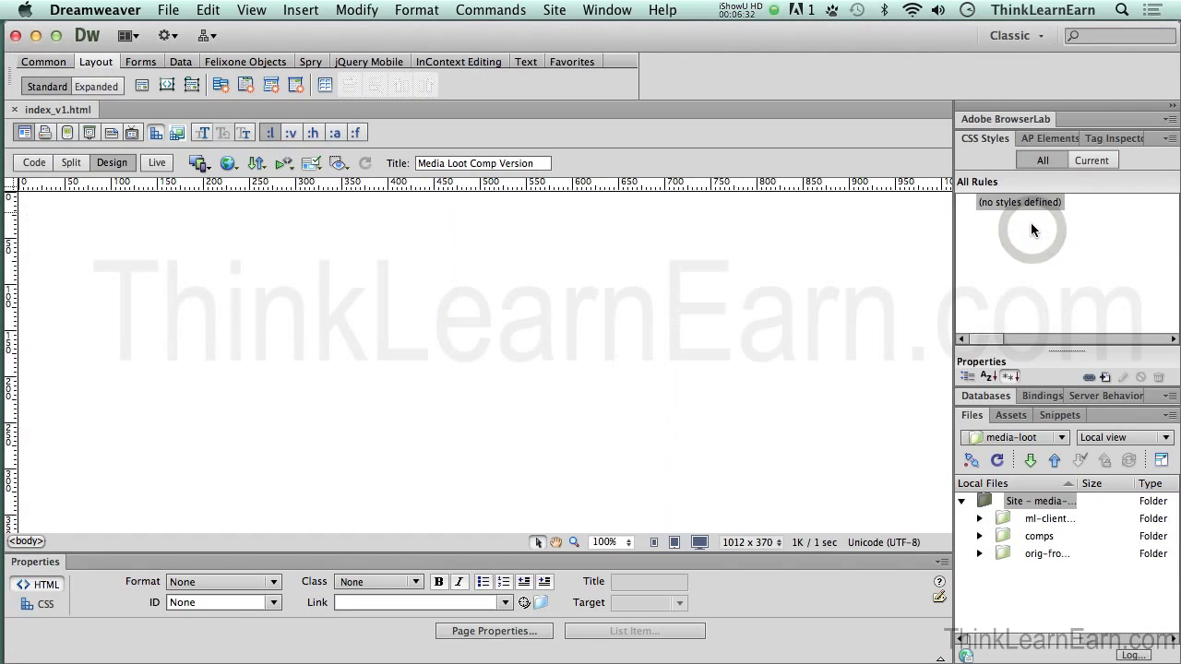
pyautogui.moveTo(987, 143); pyautogui.dragTo(761, 138)
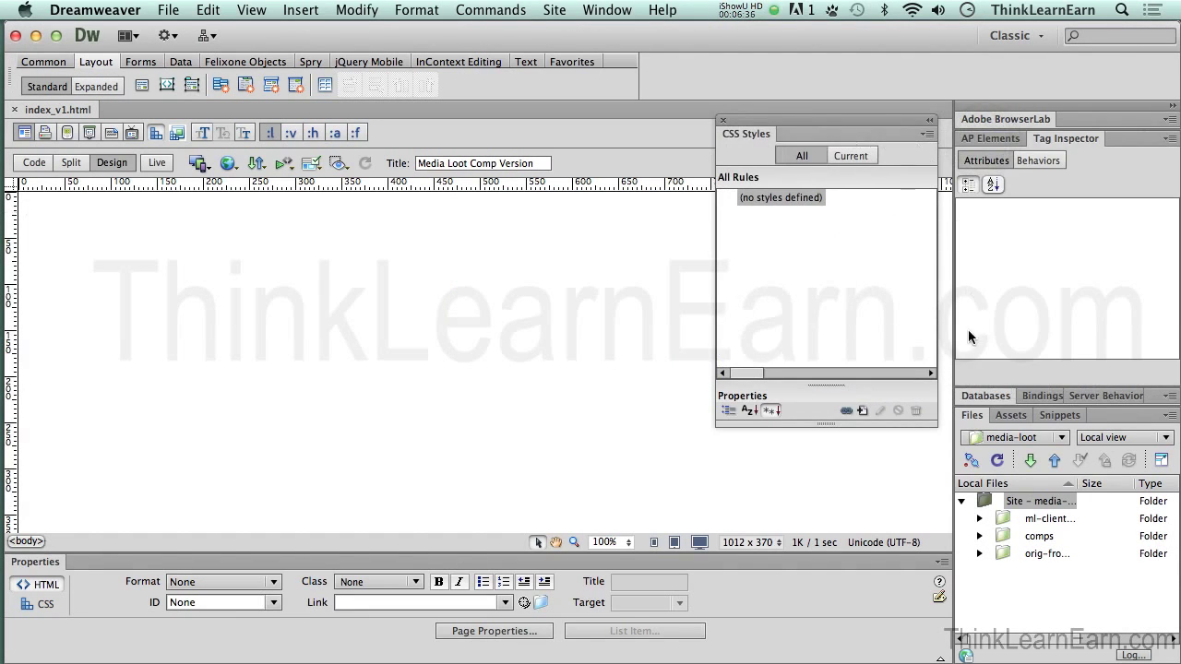
pyautogui.moveTo(976, 420); pyautogui.dragTo(478, 296)
pyautogui.moveTo(987, 113); pyautogui.dragTo(1045, 96)
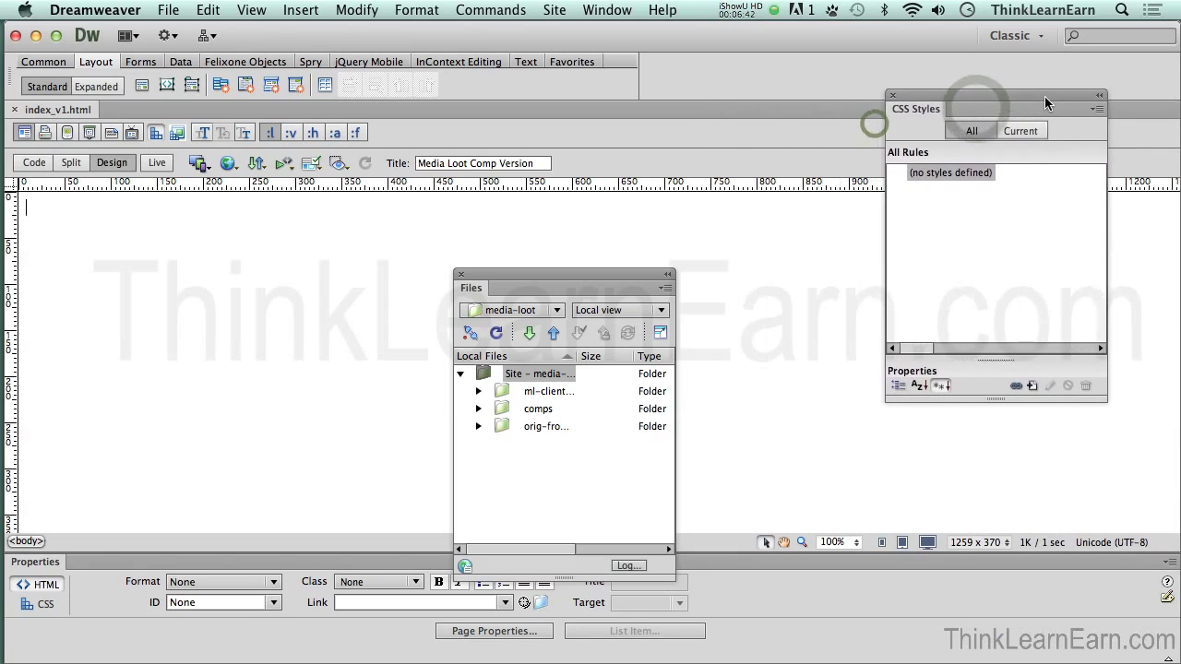
pyautogui.moveTo(624, 269); pyautogui.dragTo(595, 245)
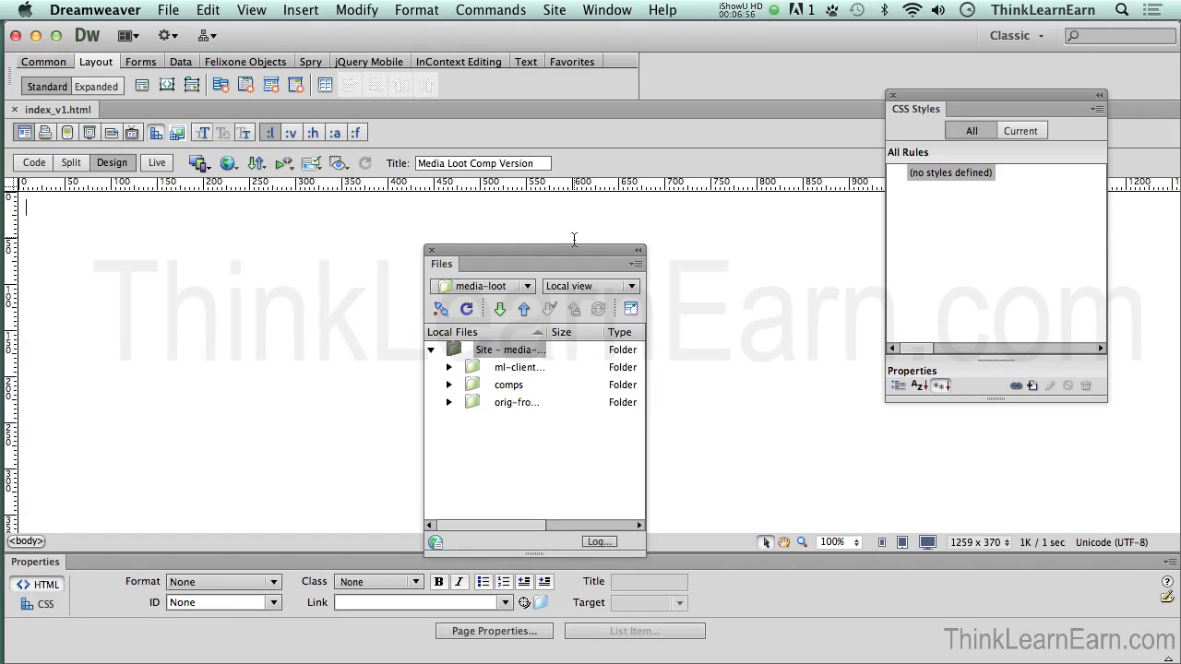
# Expand the Files panel into its window with remote and local files, and reposition that window
pyautogui.click(631, 308)
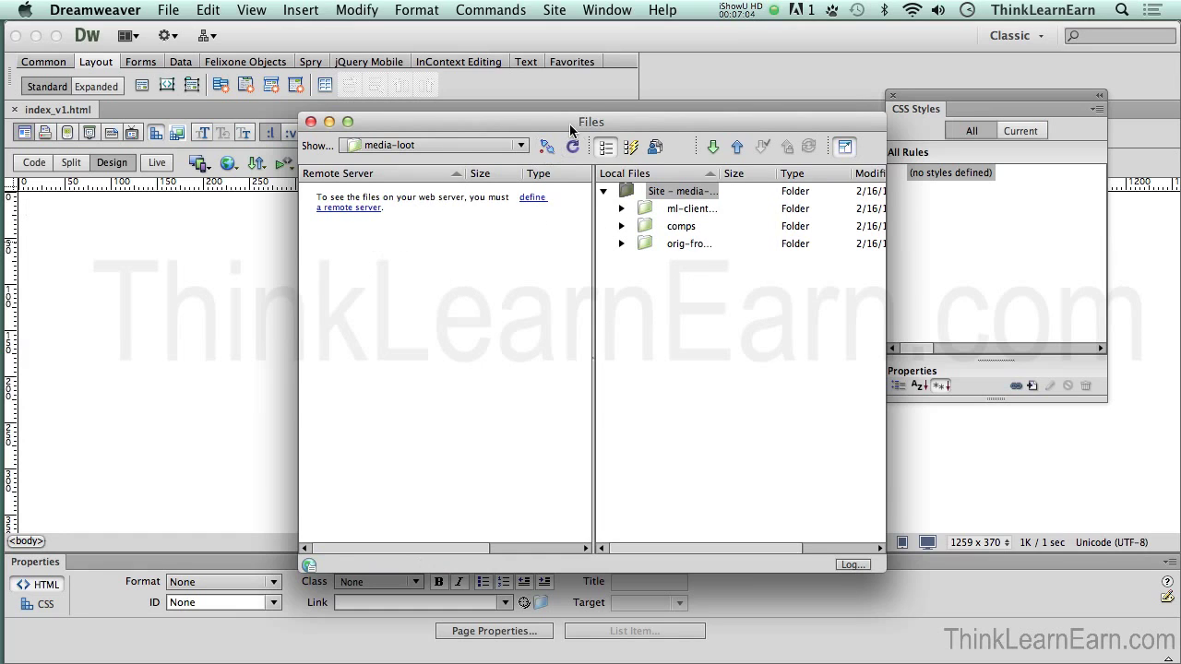
pyautogui.moveTo(570, 121); pyautogui.dragTo(540, 136)
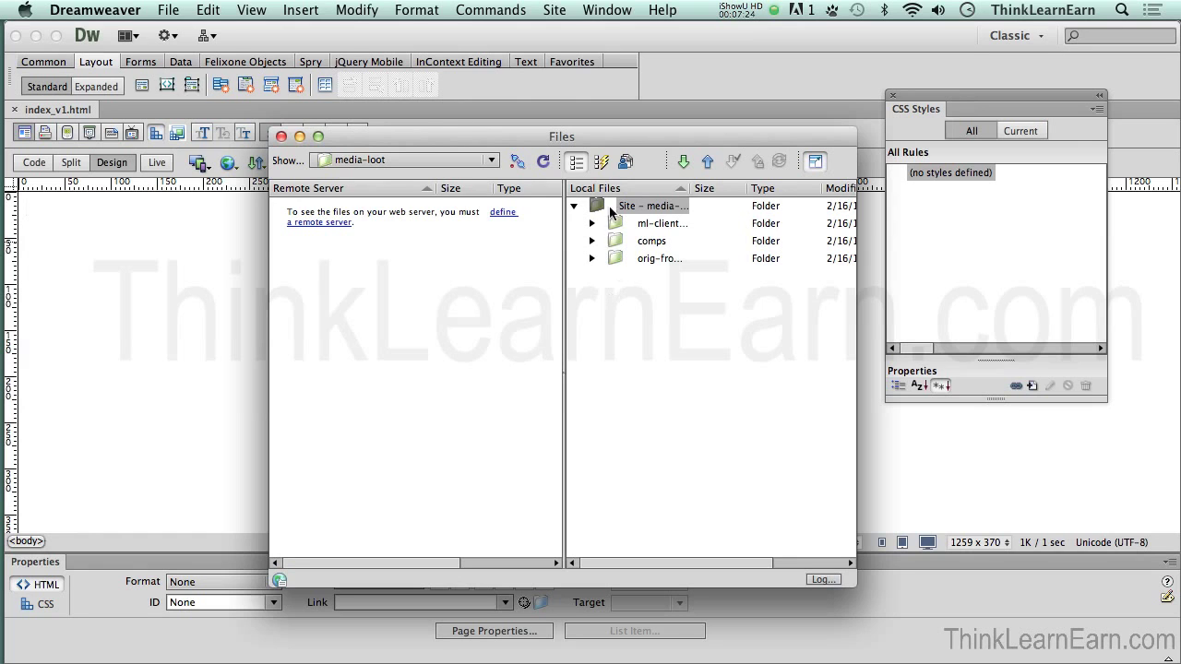
# Check the media-loot site's name and local folder in its site setup, and cancel without changes
pyautogui.click(422, 159)
pyautogui.click(421, 158)
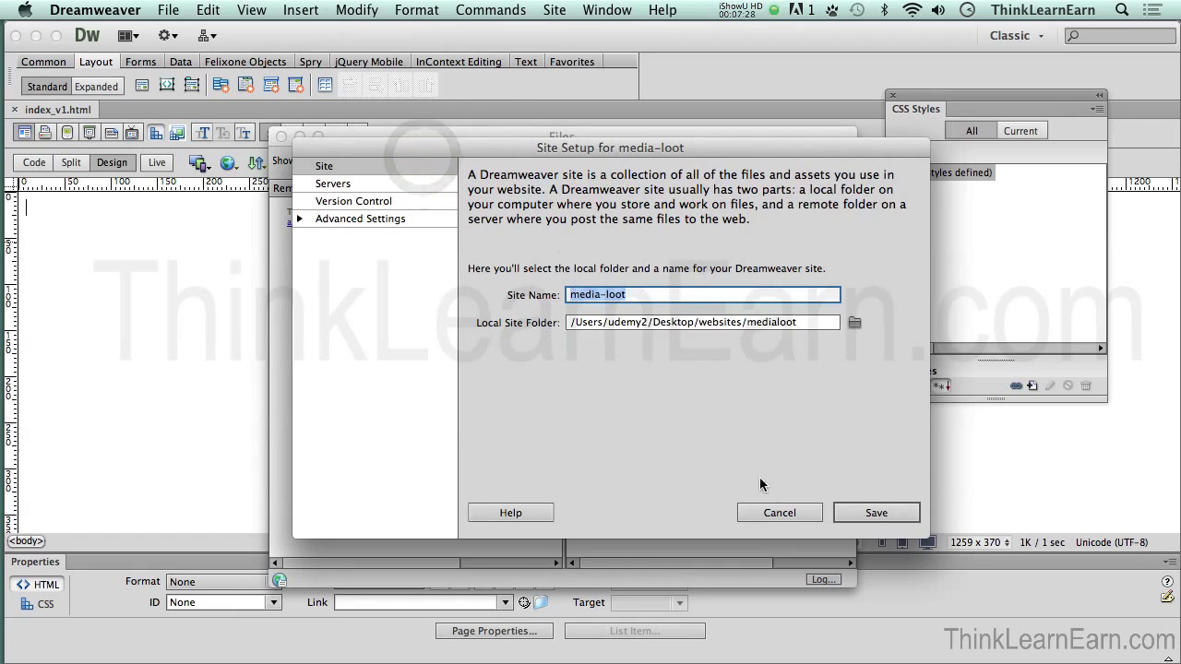
pyautogui.click(780, 512)
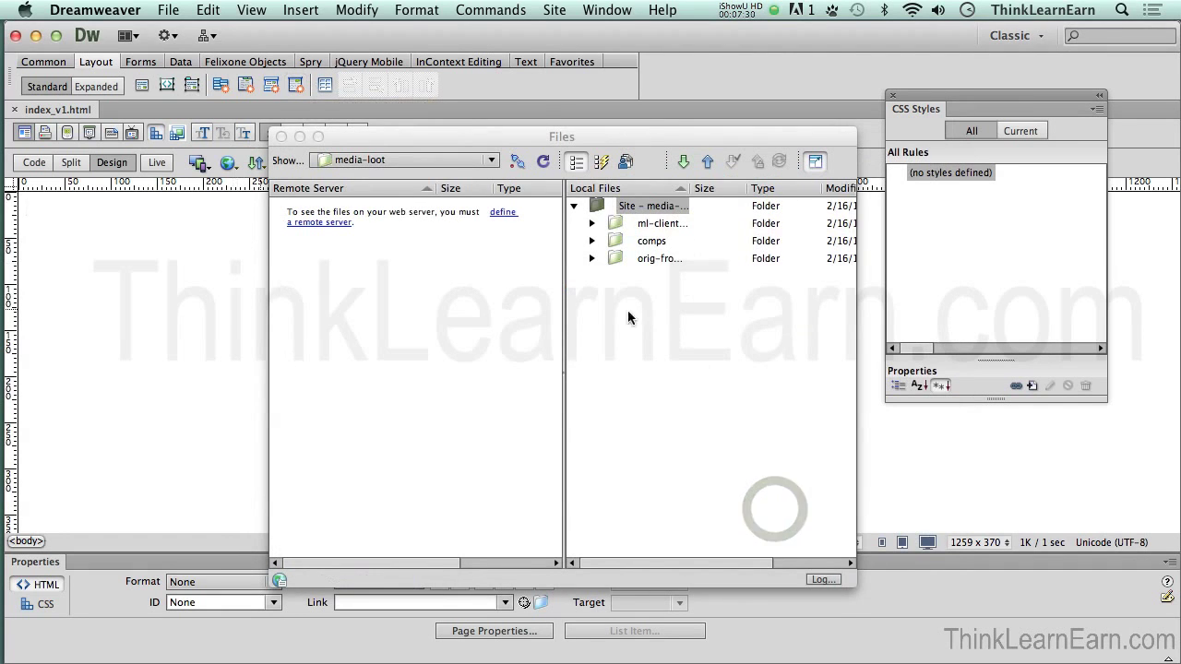
# Review the media-loot entry's site name through Manage Sites, cancel its setup, and close the site manager
pyautogui.click(552, 11)
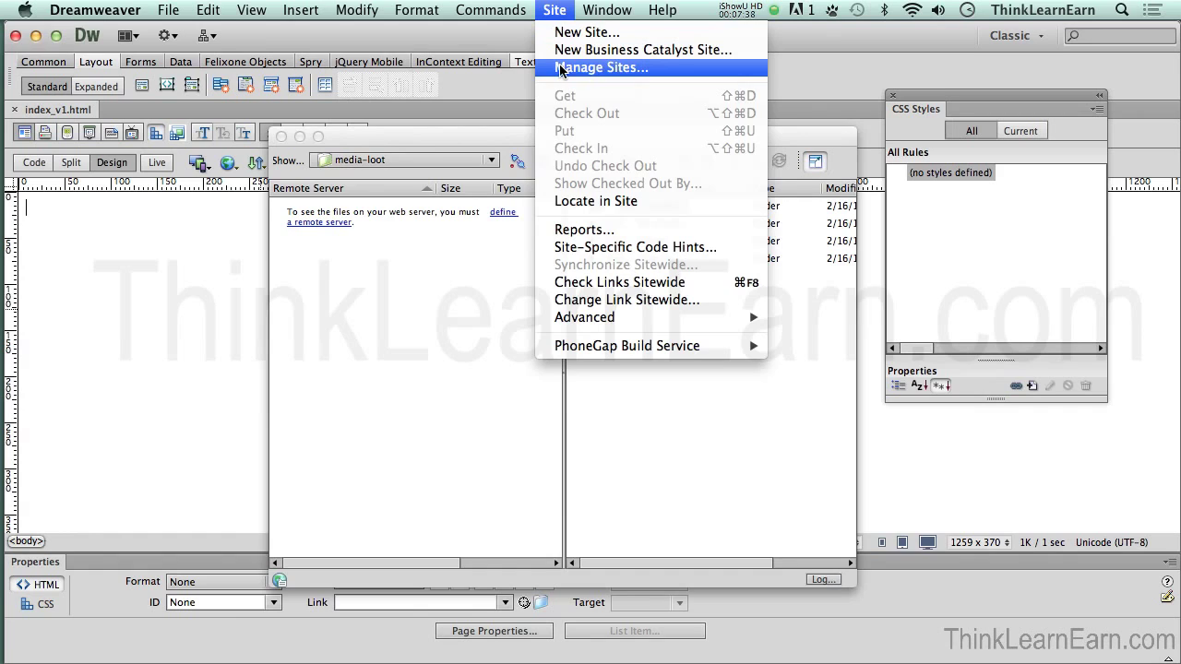
pyautogui.click(591, 67)
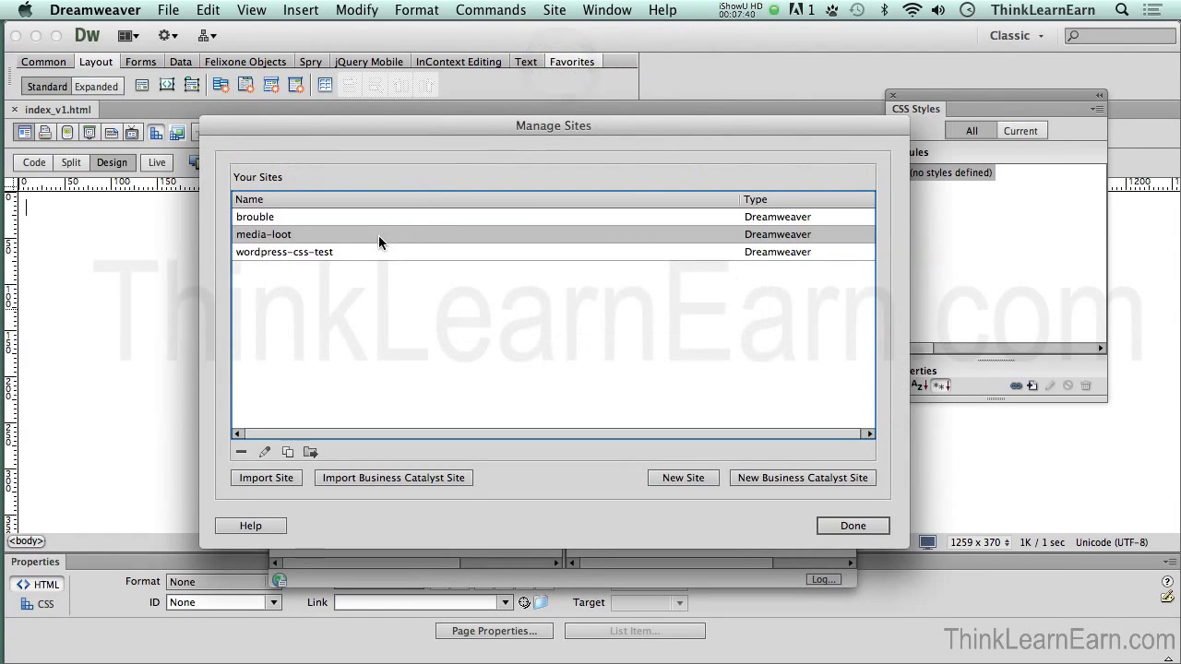
pyautogui.doubleClick(379, 235)
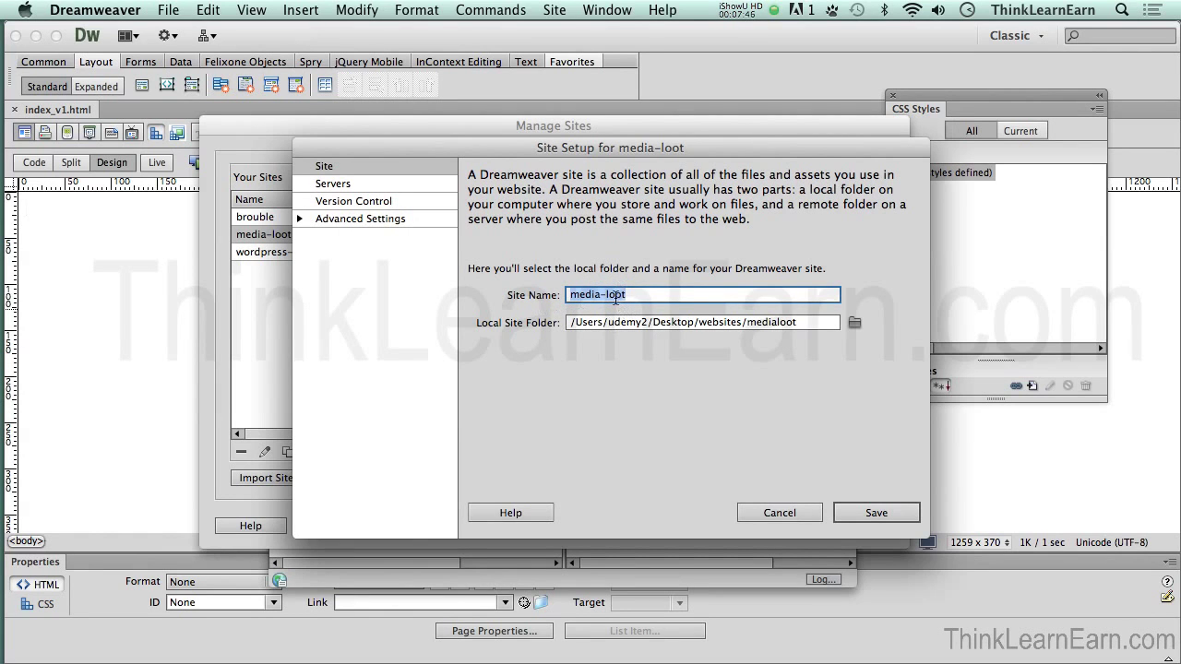
pyautogui.click(757, 511)
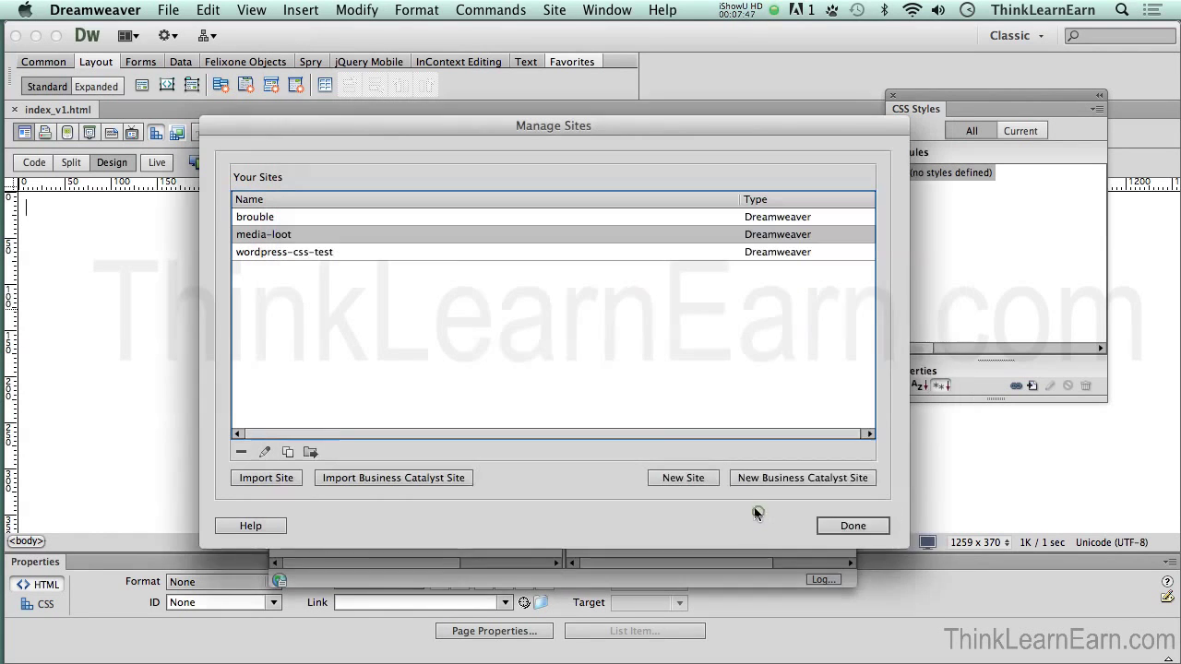
pyautogui.click(835, 526)
# Shift the expanded Files window slightly over the page and hide it
pyautogui.click(614, 146)
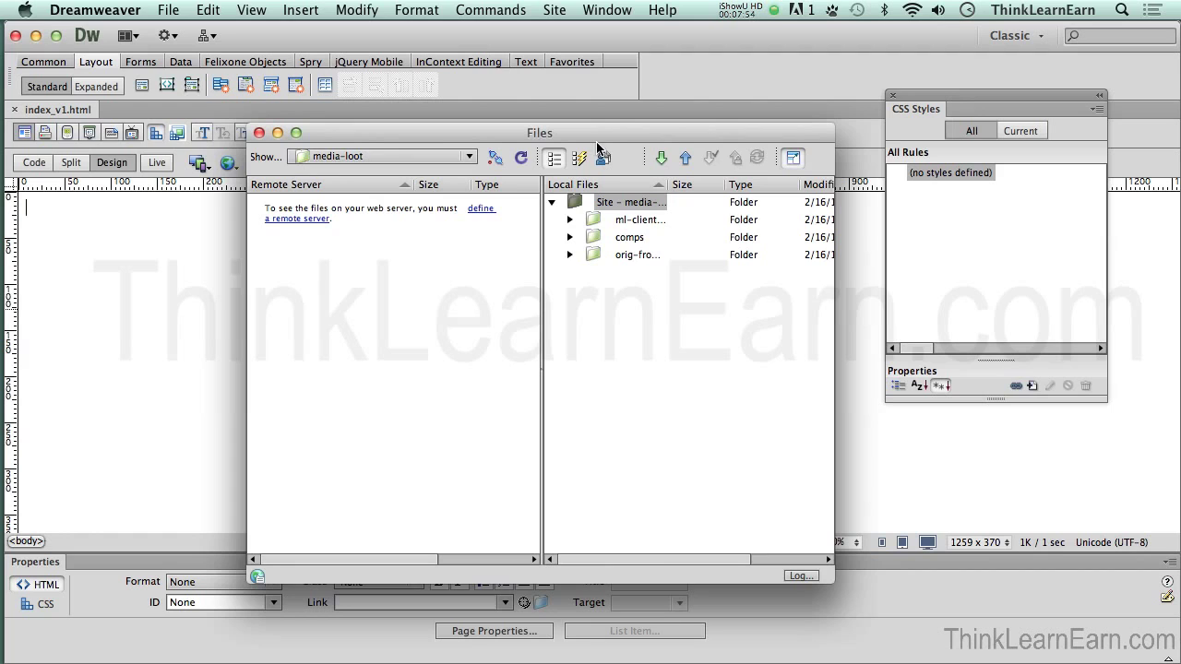
pyautogui.click(607, 9)
pyautogui.click(607, 9)
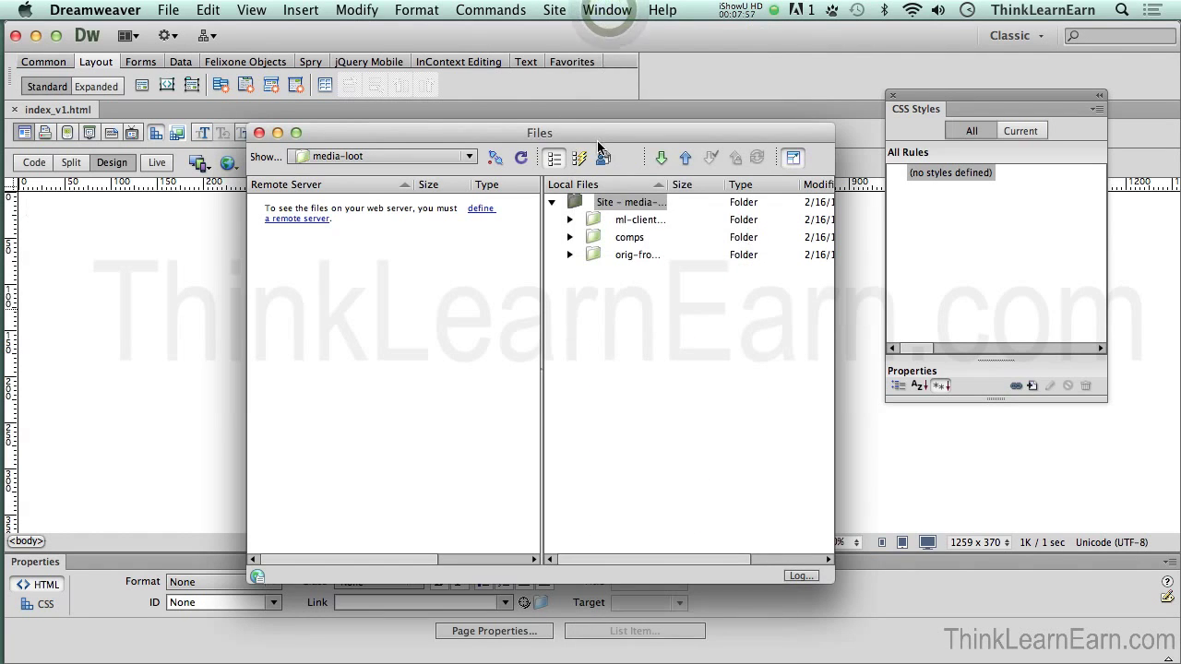
pyautogui.click(607, 9)
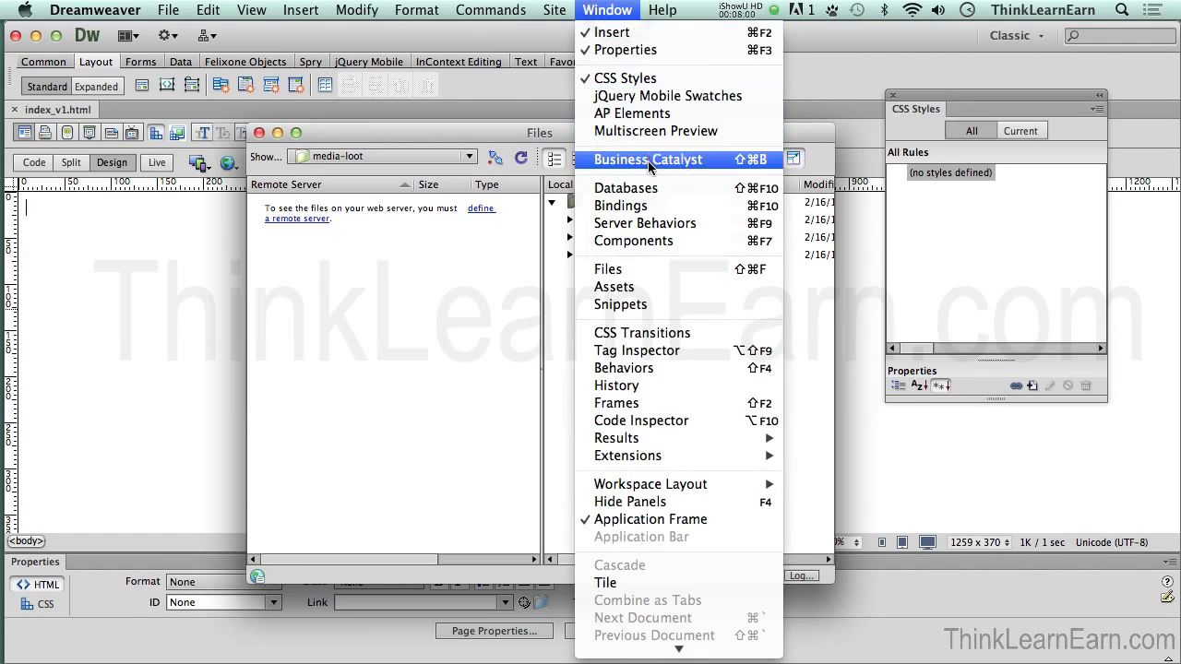
pyautogui.click(657, 270)
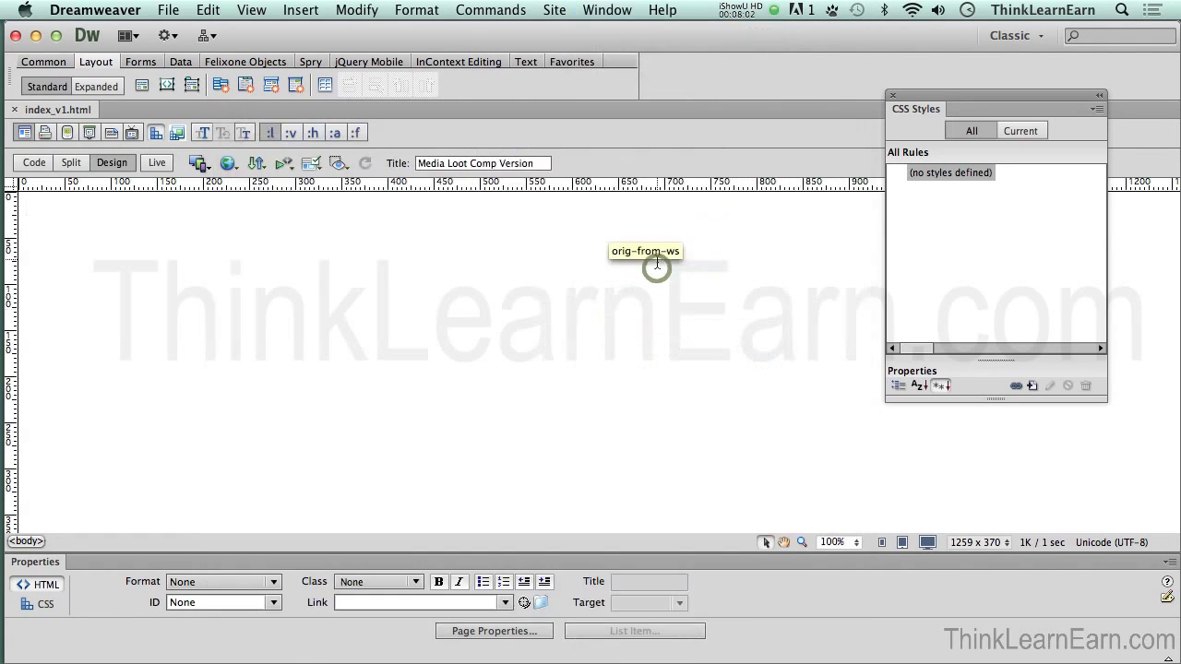
# Toggle the Files window's visibility repeatedly, leave it displayed, and return focus to the index_v1.html page
pyautogui.press('super+shift+f')
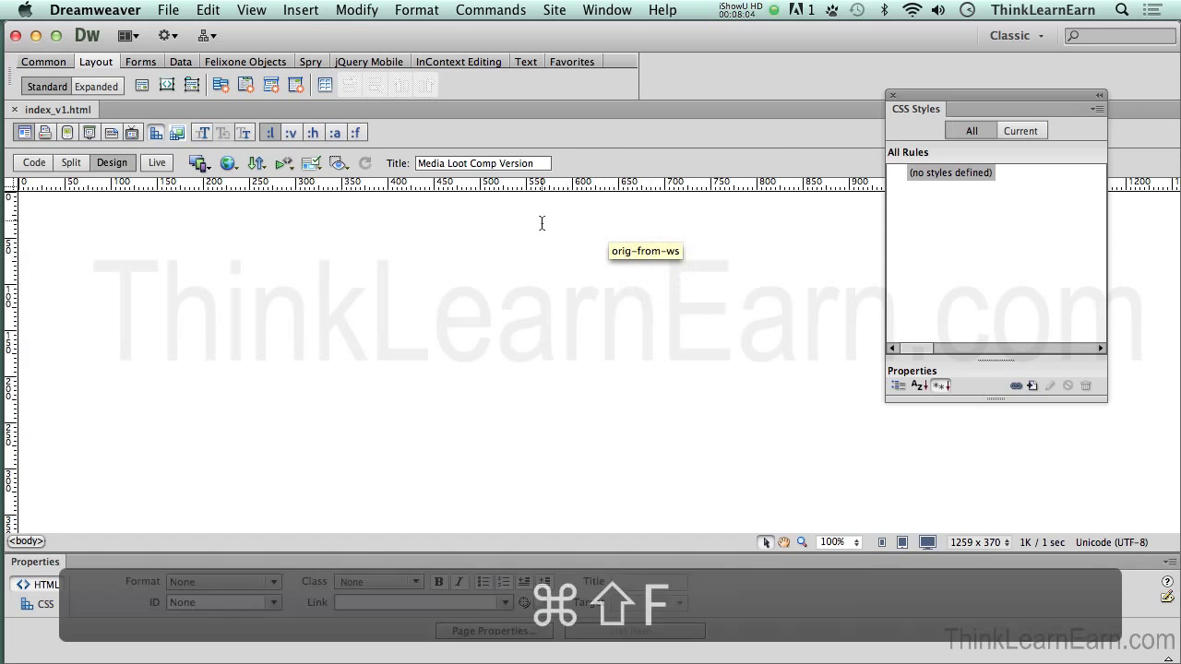
pyautogui.press('super+shift+f')
pyautogui.press('super+shift+f')
pyautogui.press('super+shift+f')
pyautogui.press('super+shift+f')
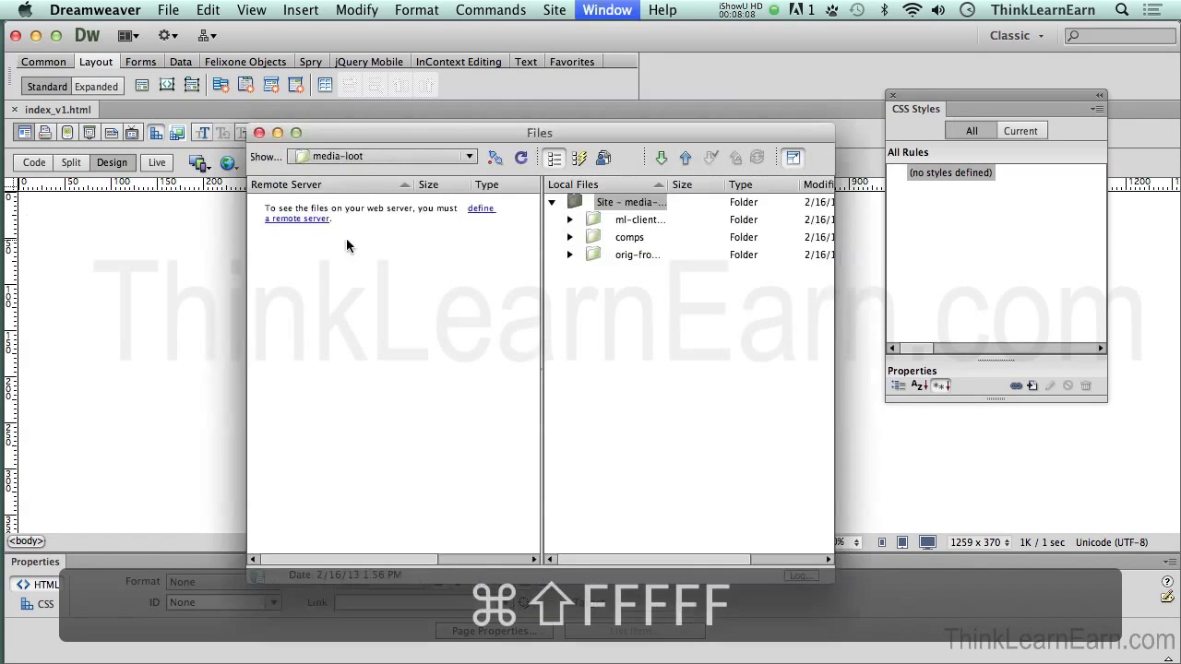
pyautogui.click(203, 242)
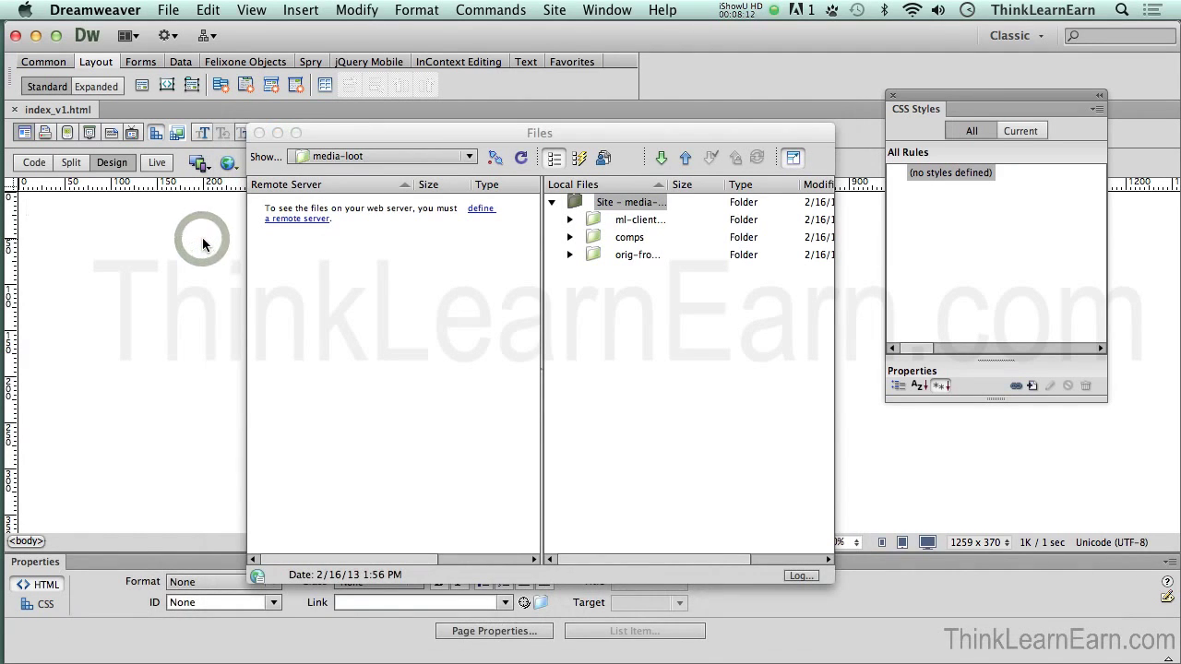